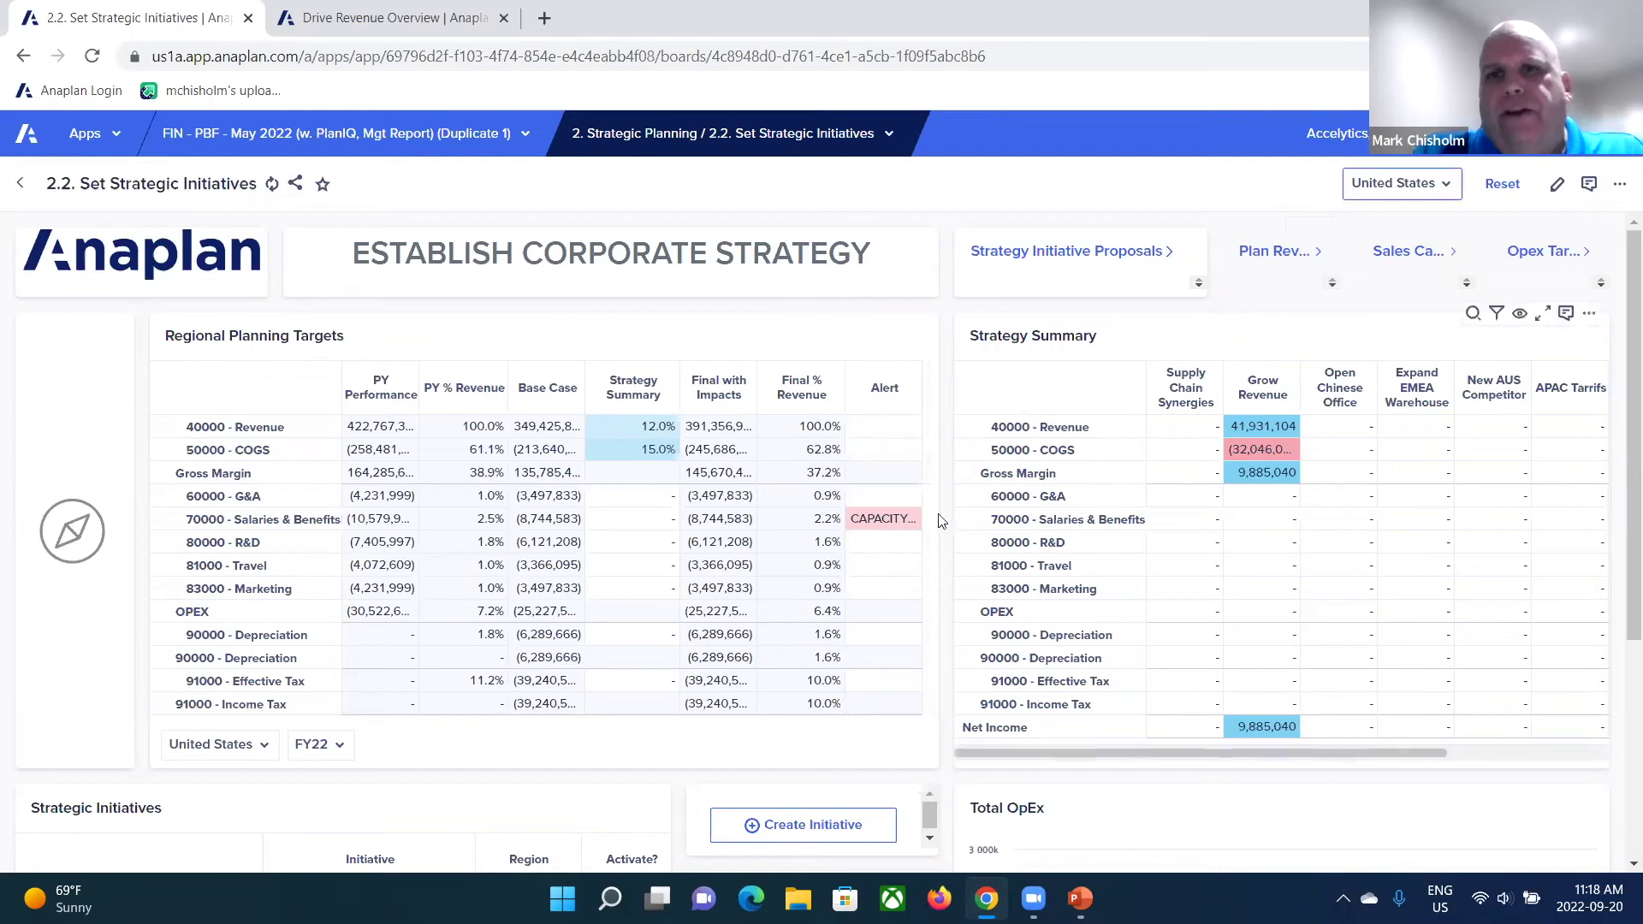
Open the 2.1 Topline Revenue Planning board from the Plan Revenue link
scroll(967, 449, "down", 3)
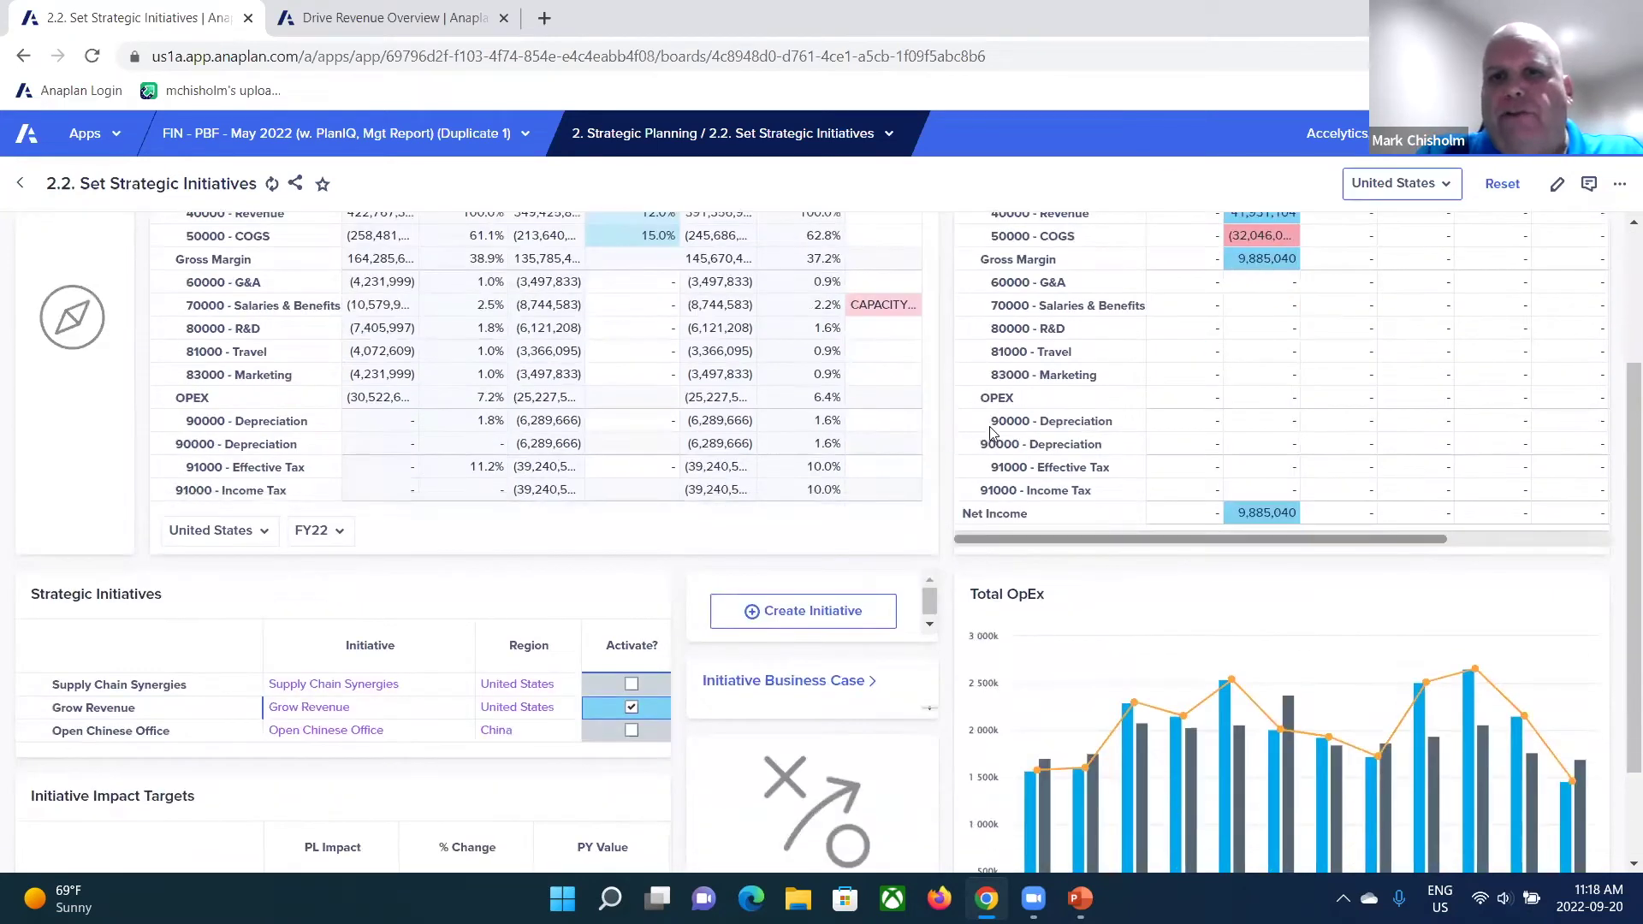
scroll(966, 449, "up", 3)
left_click(1261, 259)
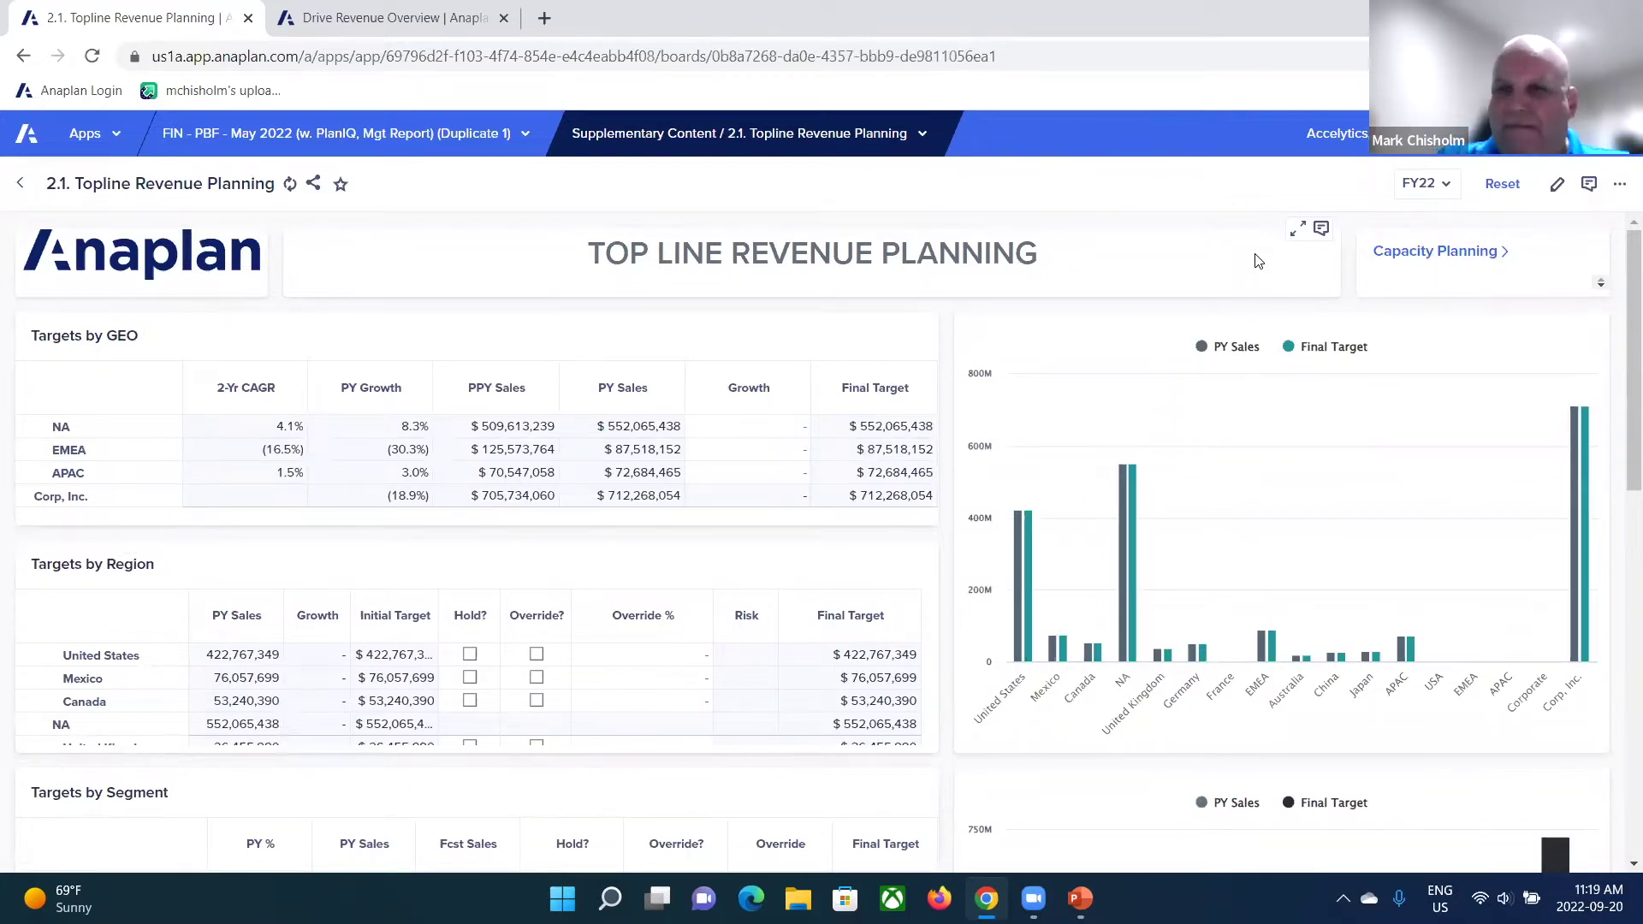
Set North America's growth to 12% in Targets by GEO
left_click(754, 434)
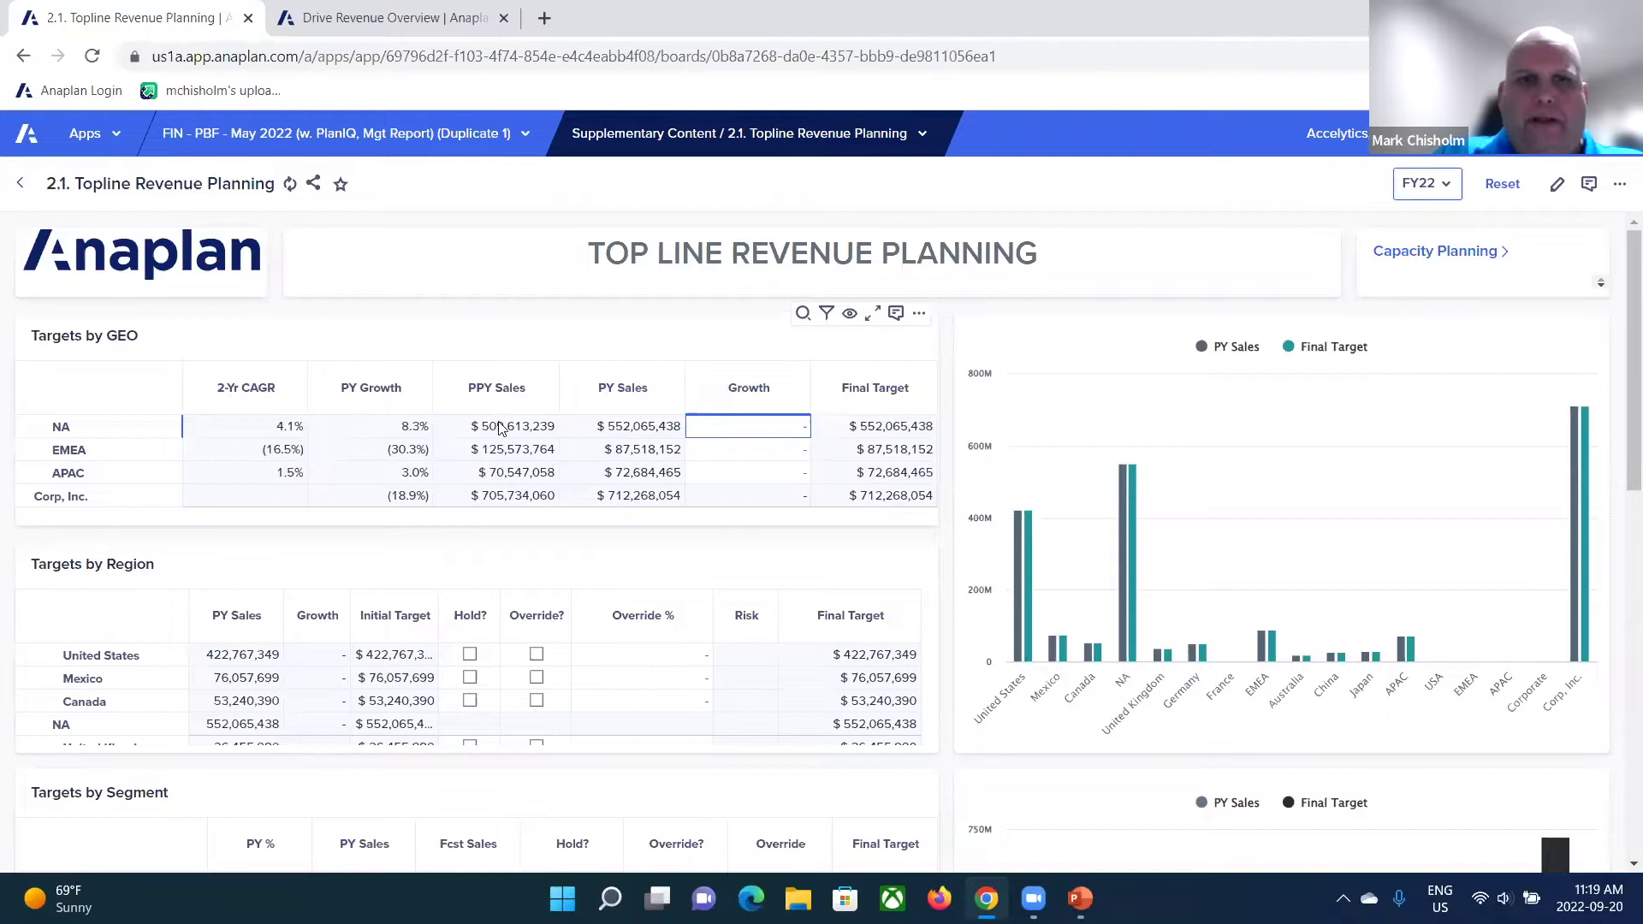
type("12")
key("Return")
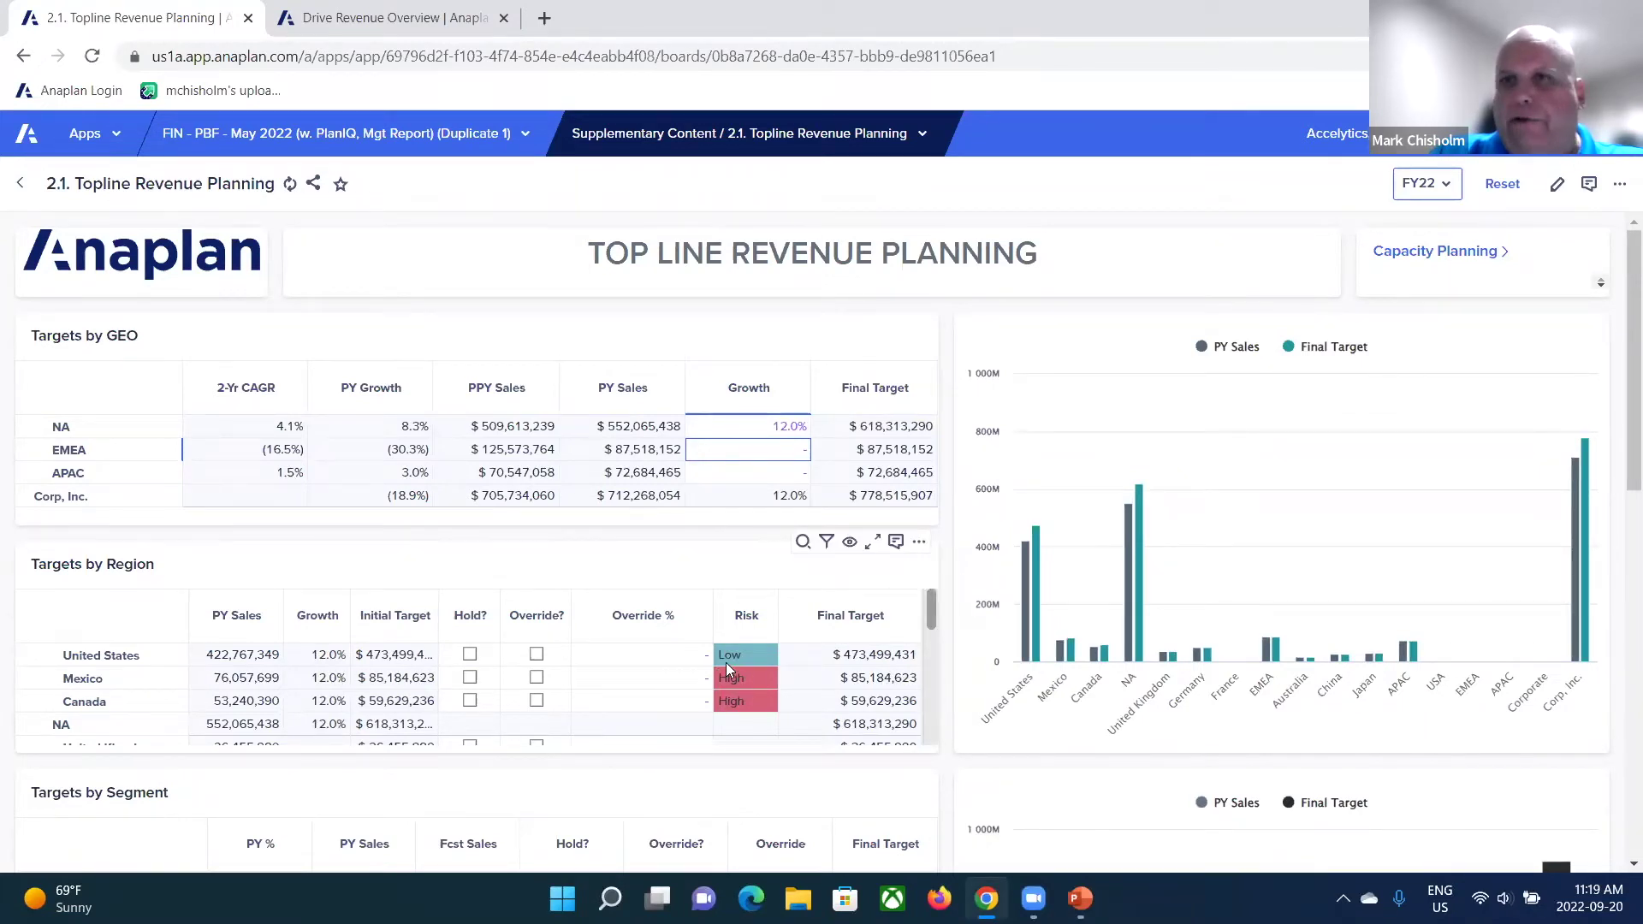
Review the NA and EMEA regional breakdowns, ending back on NA
left_click(111, 429)
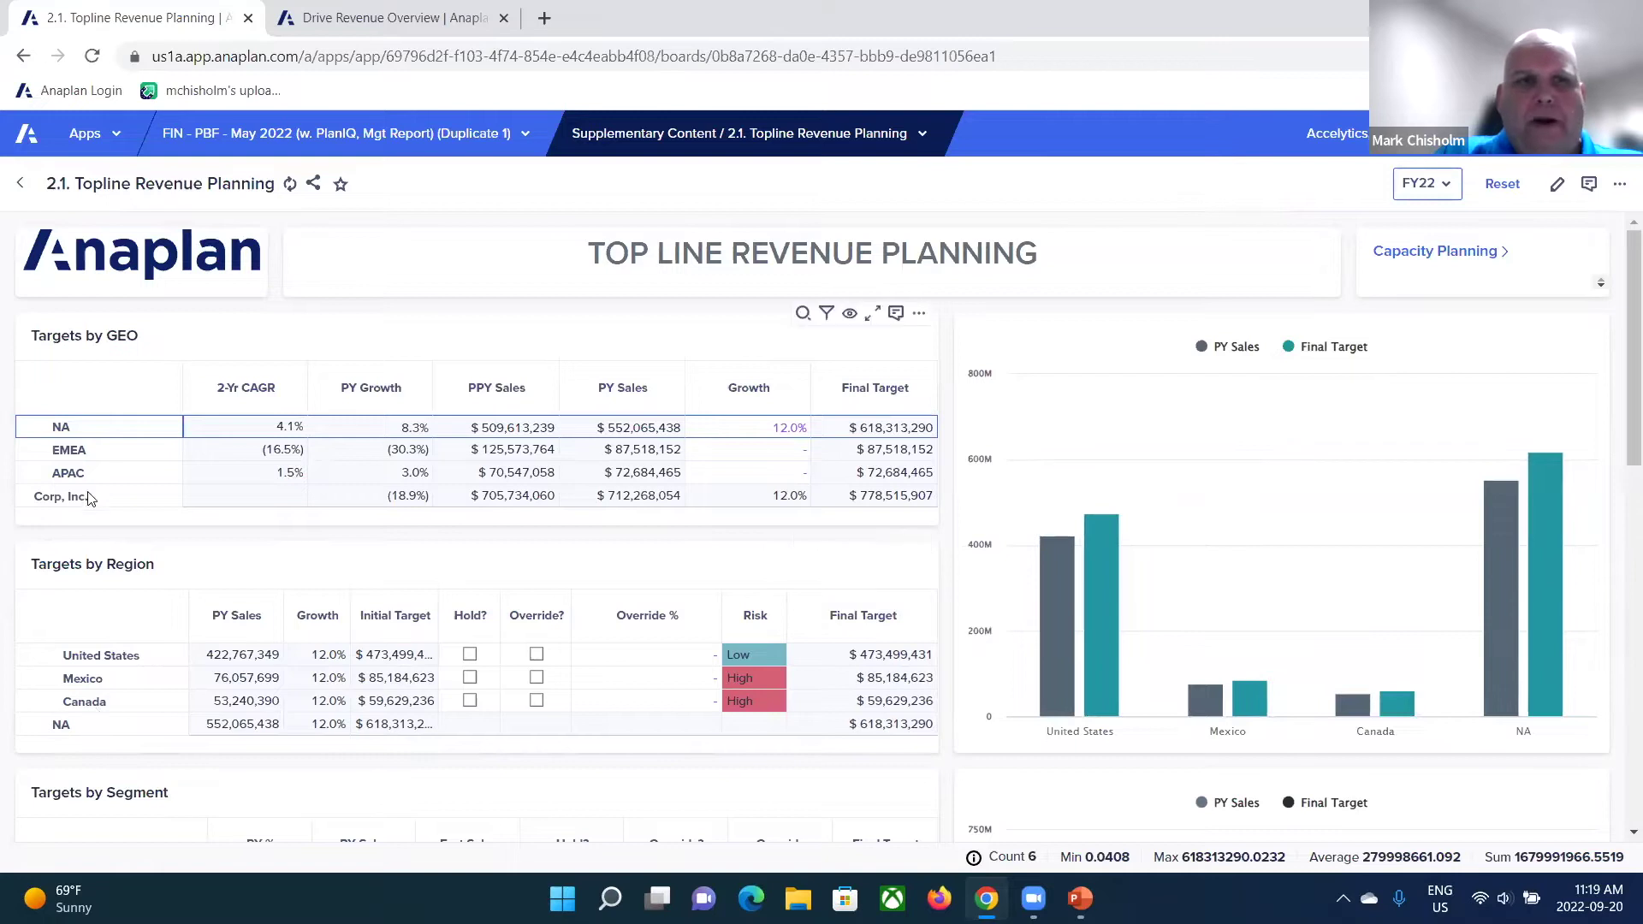
left_click(84, 454)
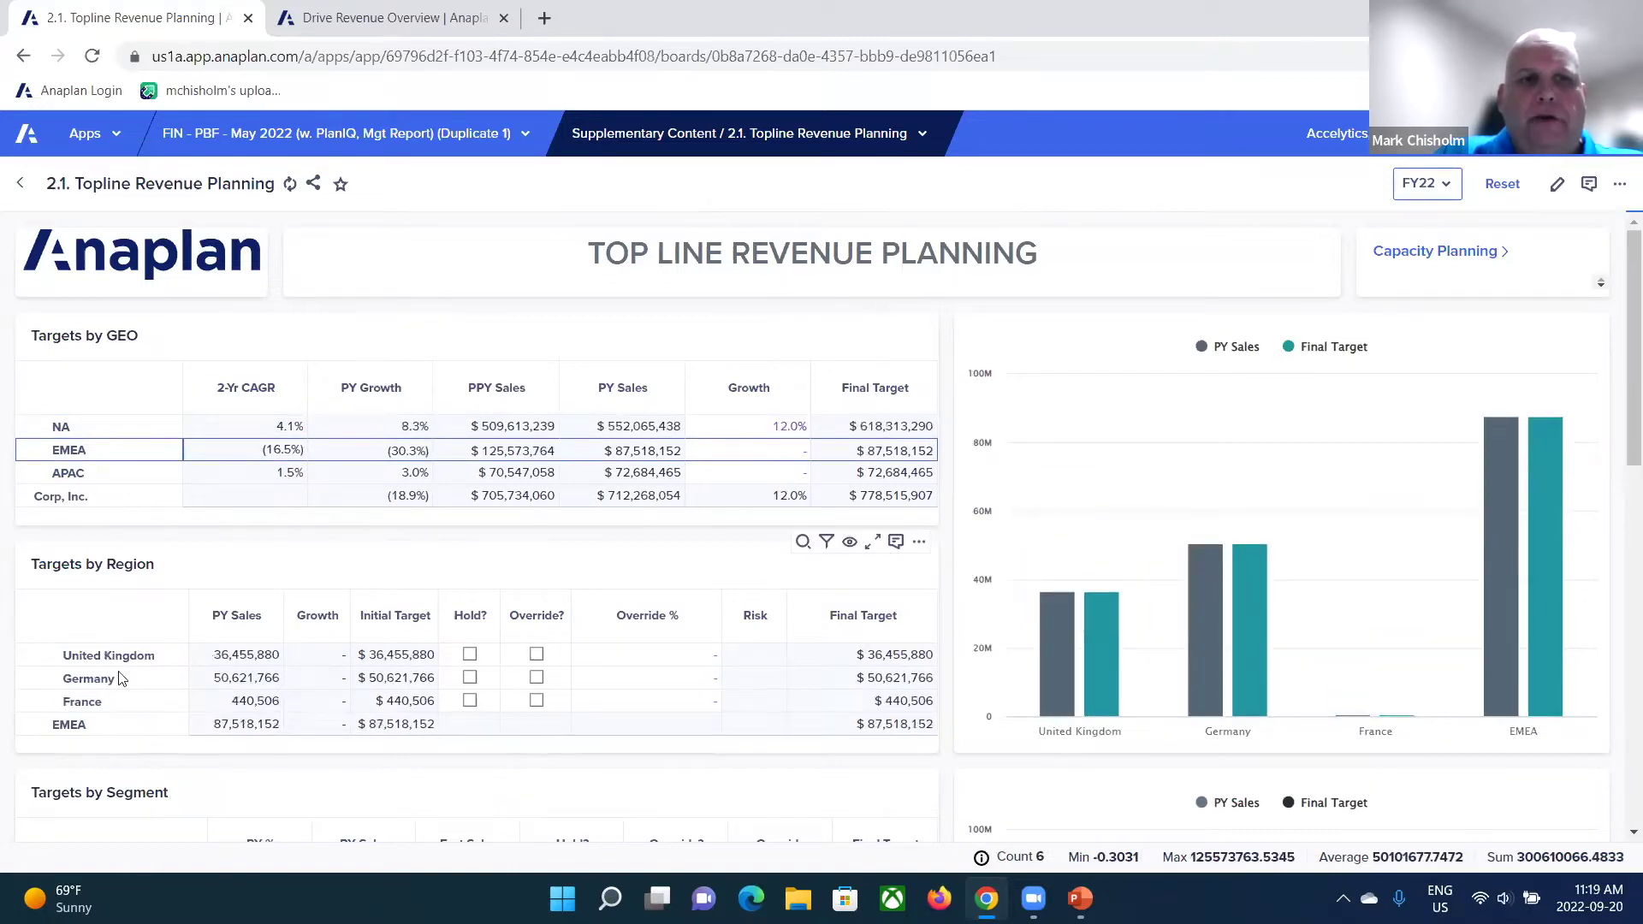
left_click(83, 430)
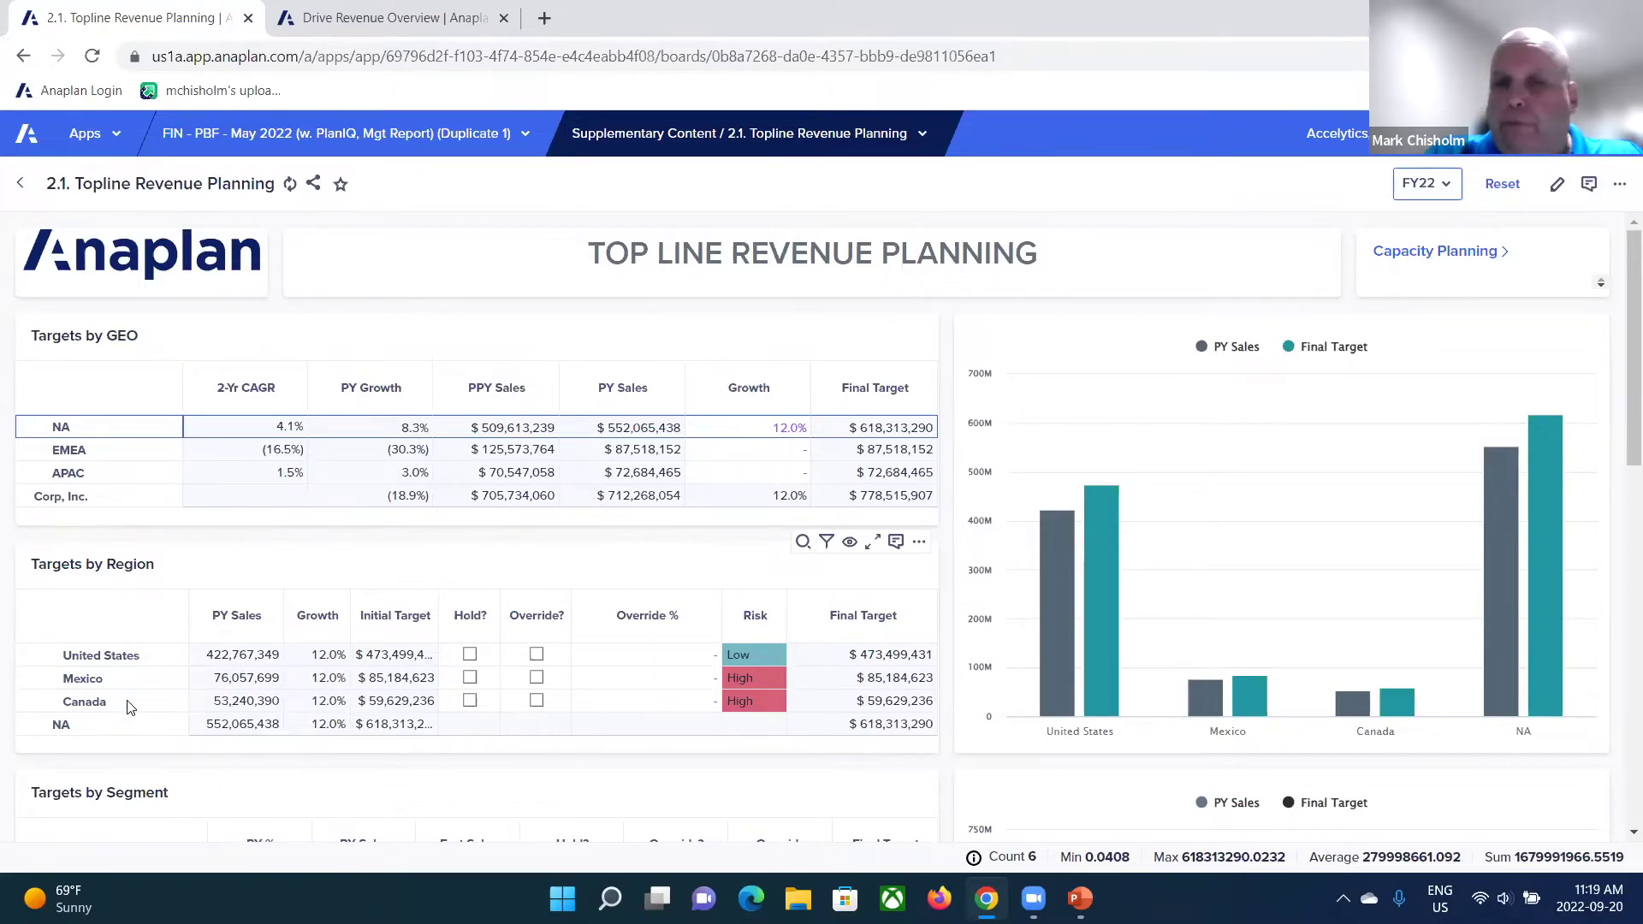
Filter Targets by Segment to the United States row of Targets by Region
scroll(685, 770, "down", 1)
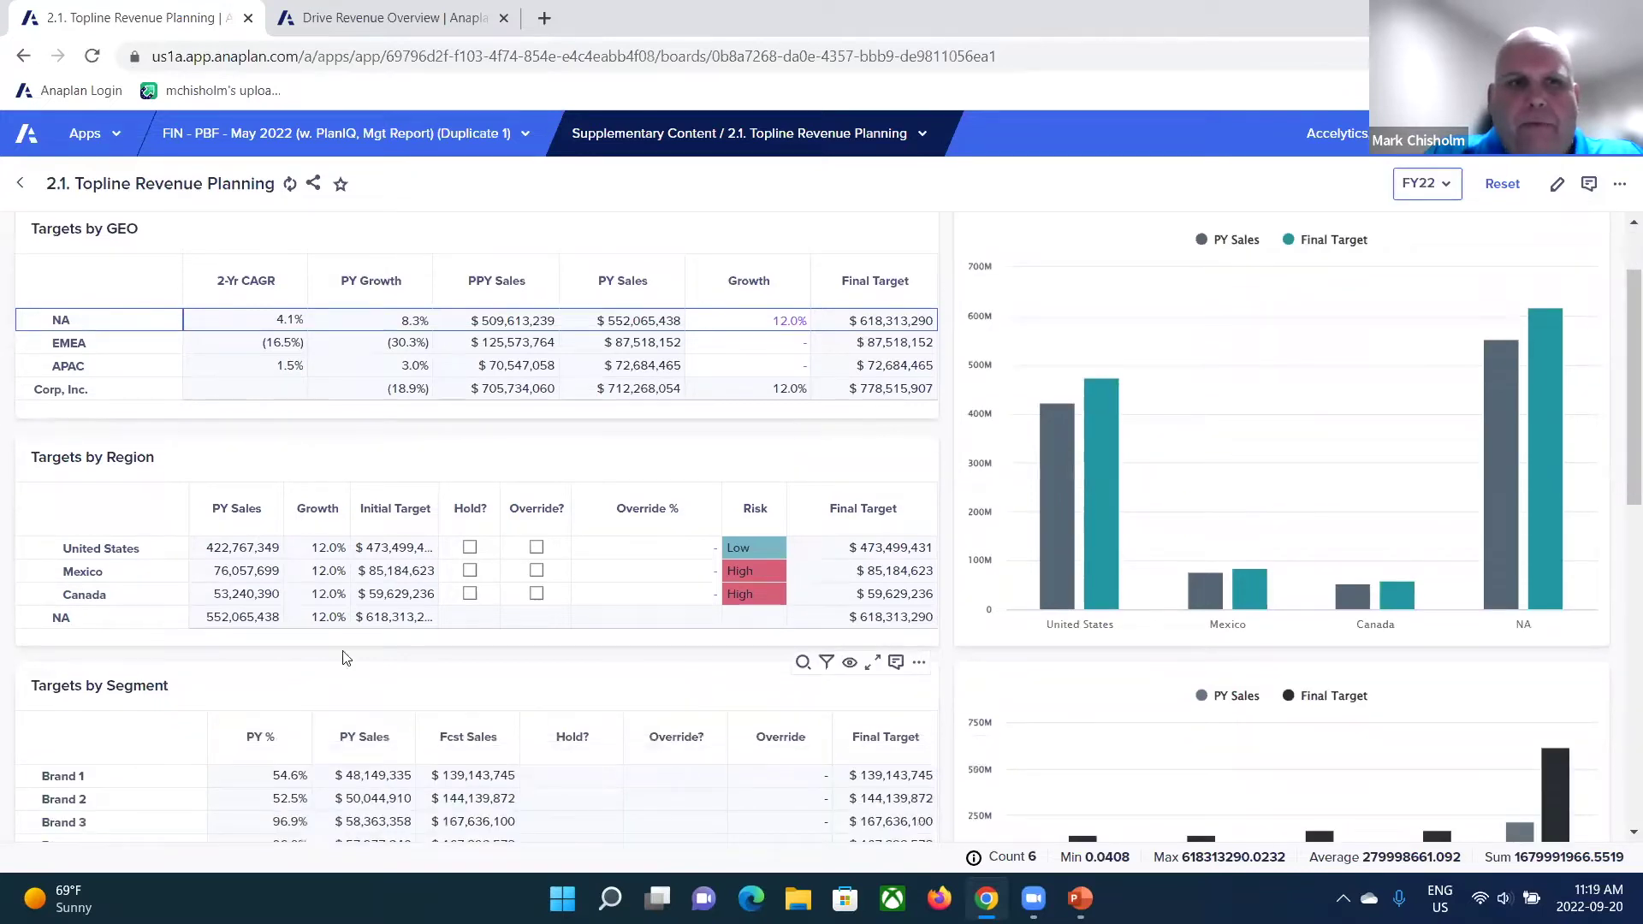
left_click(150, 550)
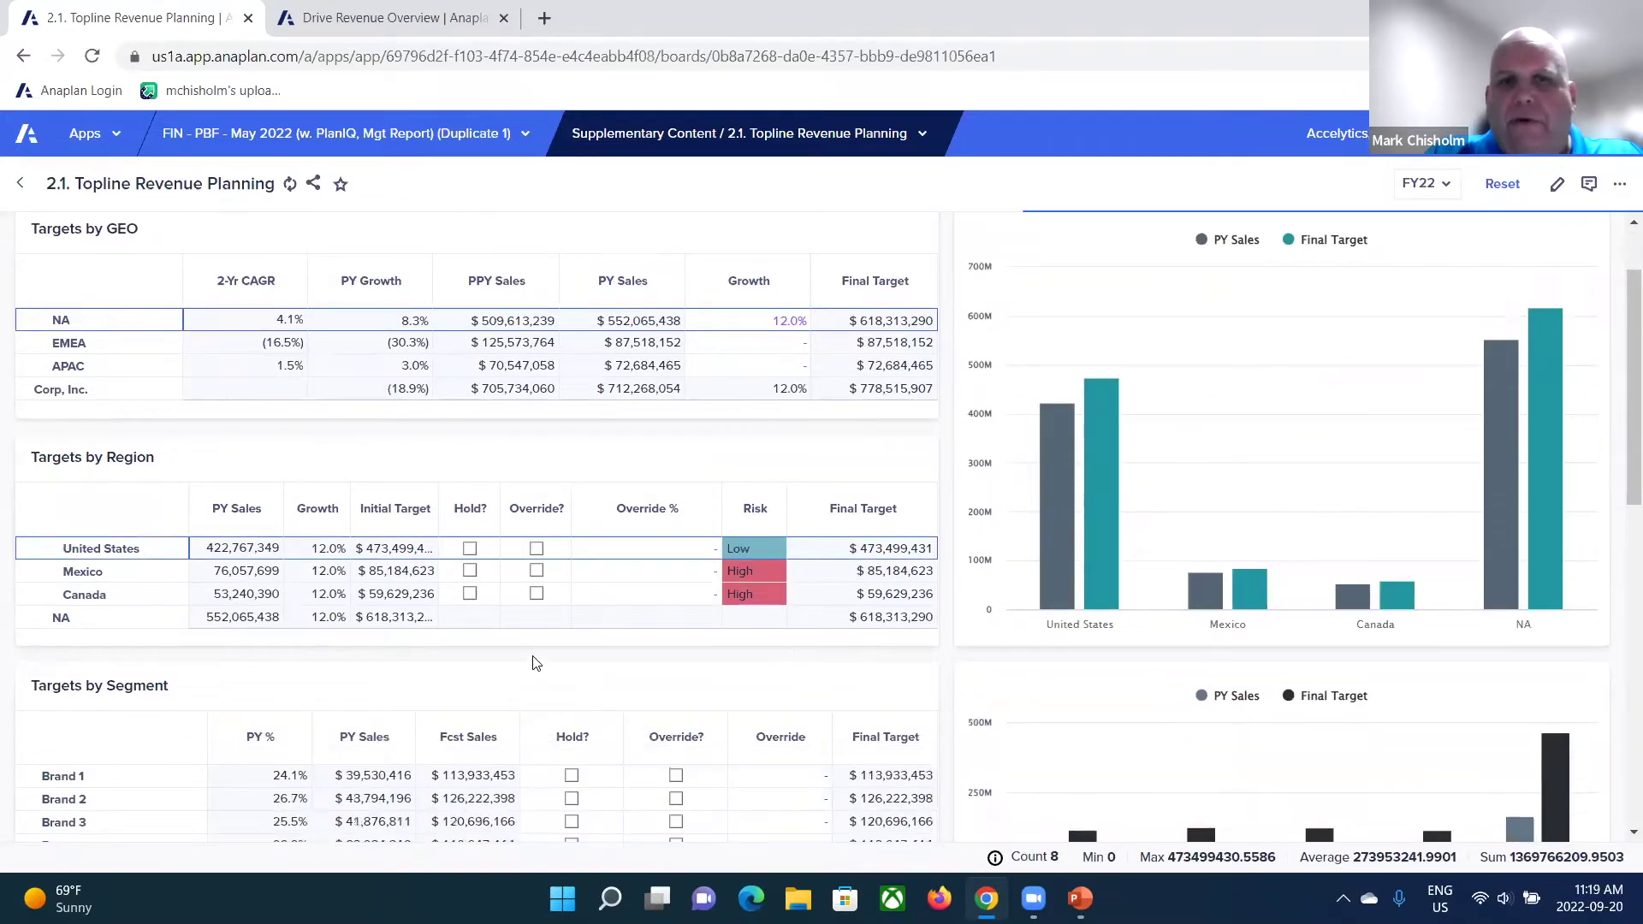
scroll(534, 663, "down", 2)
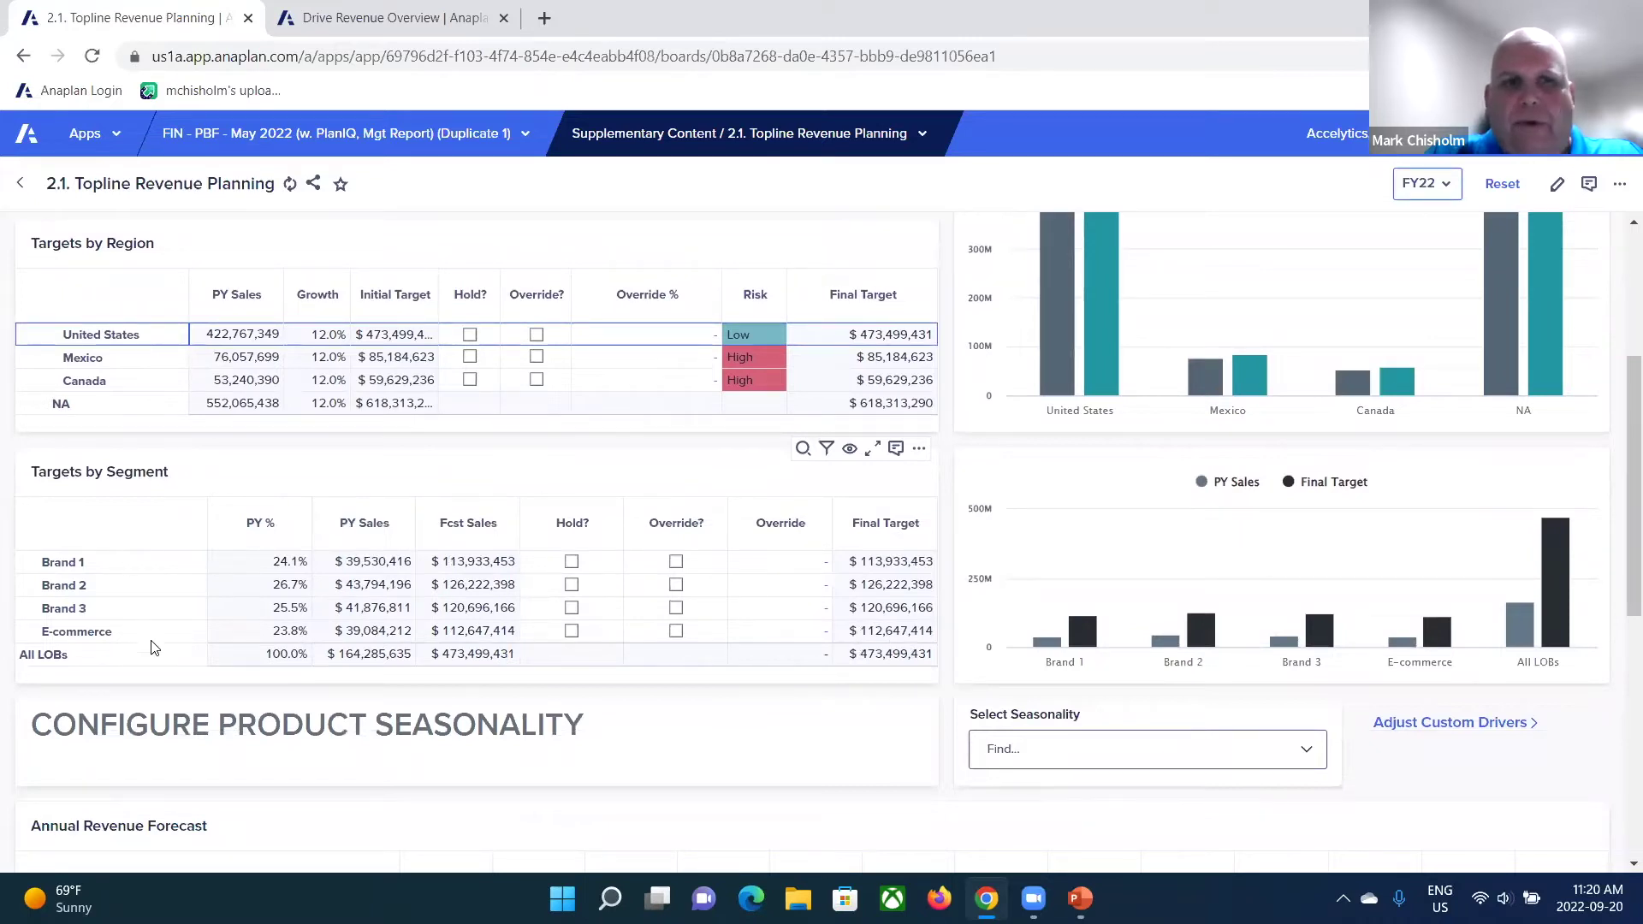
scroll(659, 512, "up", 2)
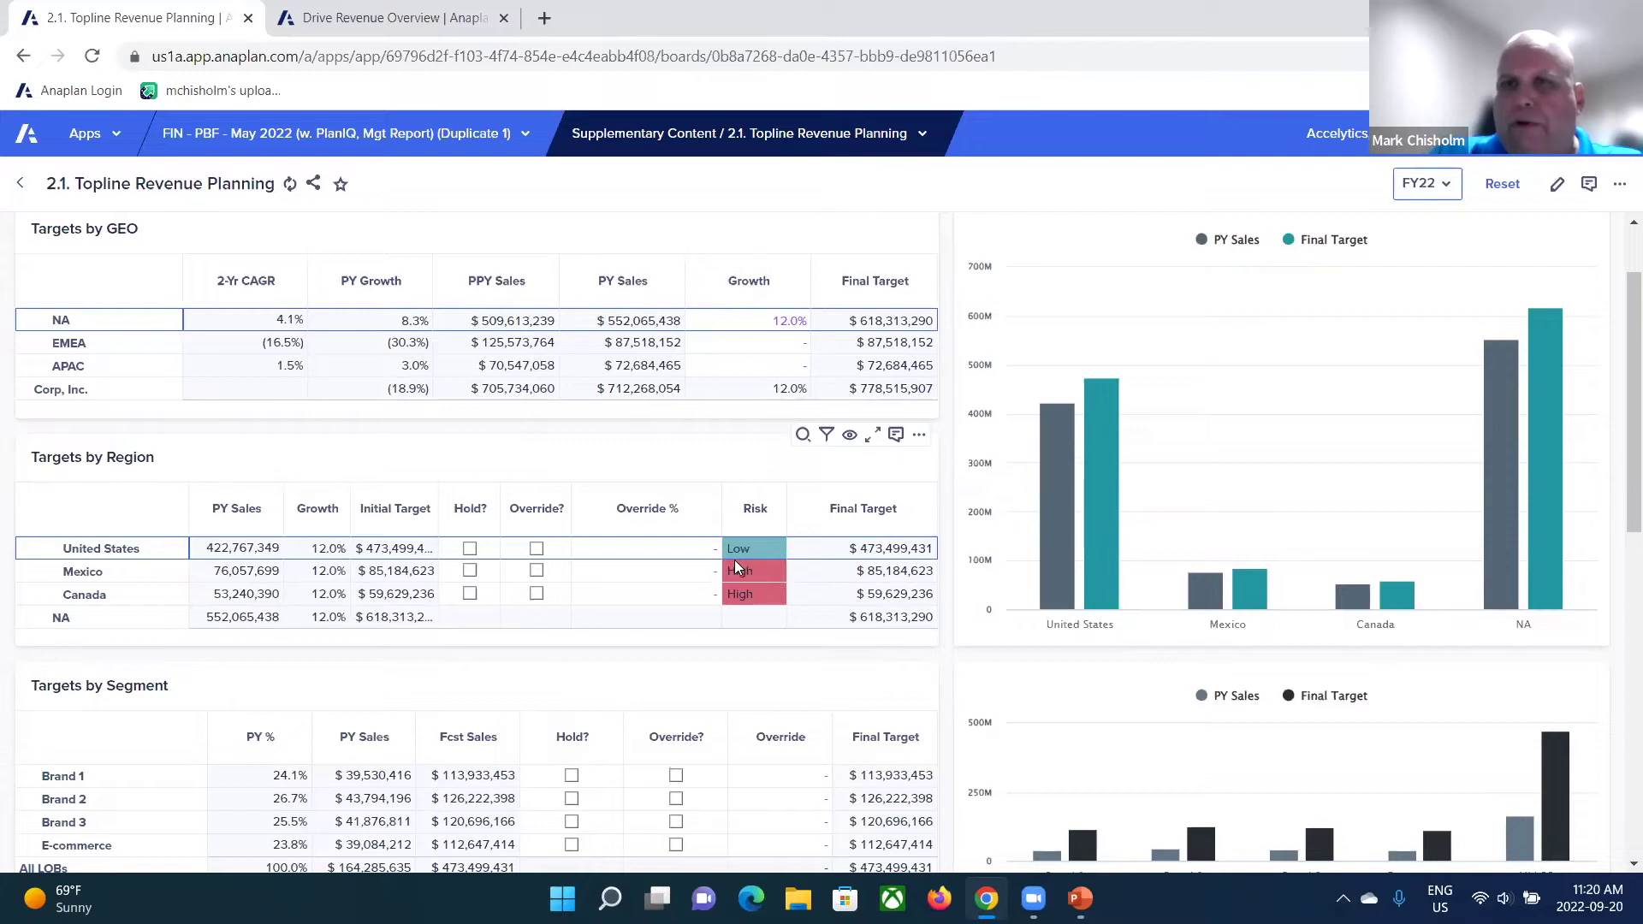
Enter a 15% growth override for the United States and tick Override?
left_click(664, 554)
type("15")
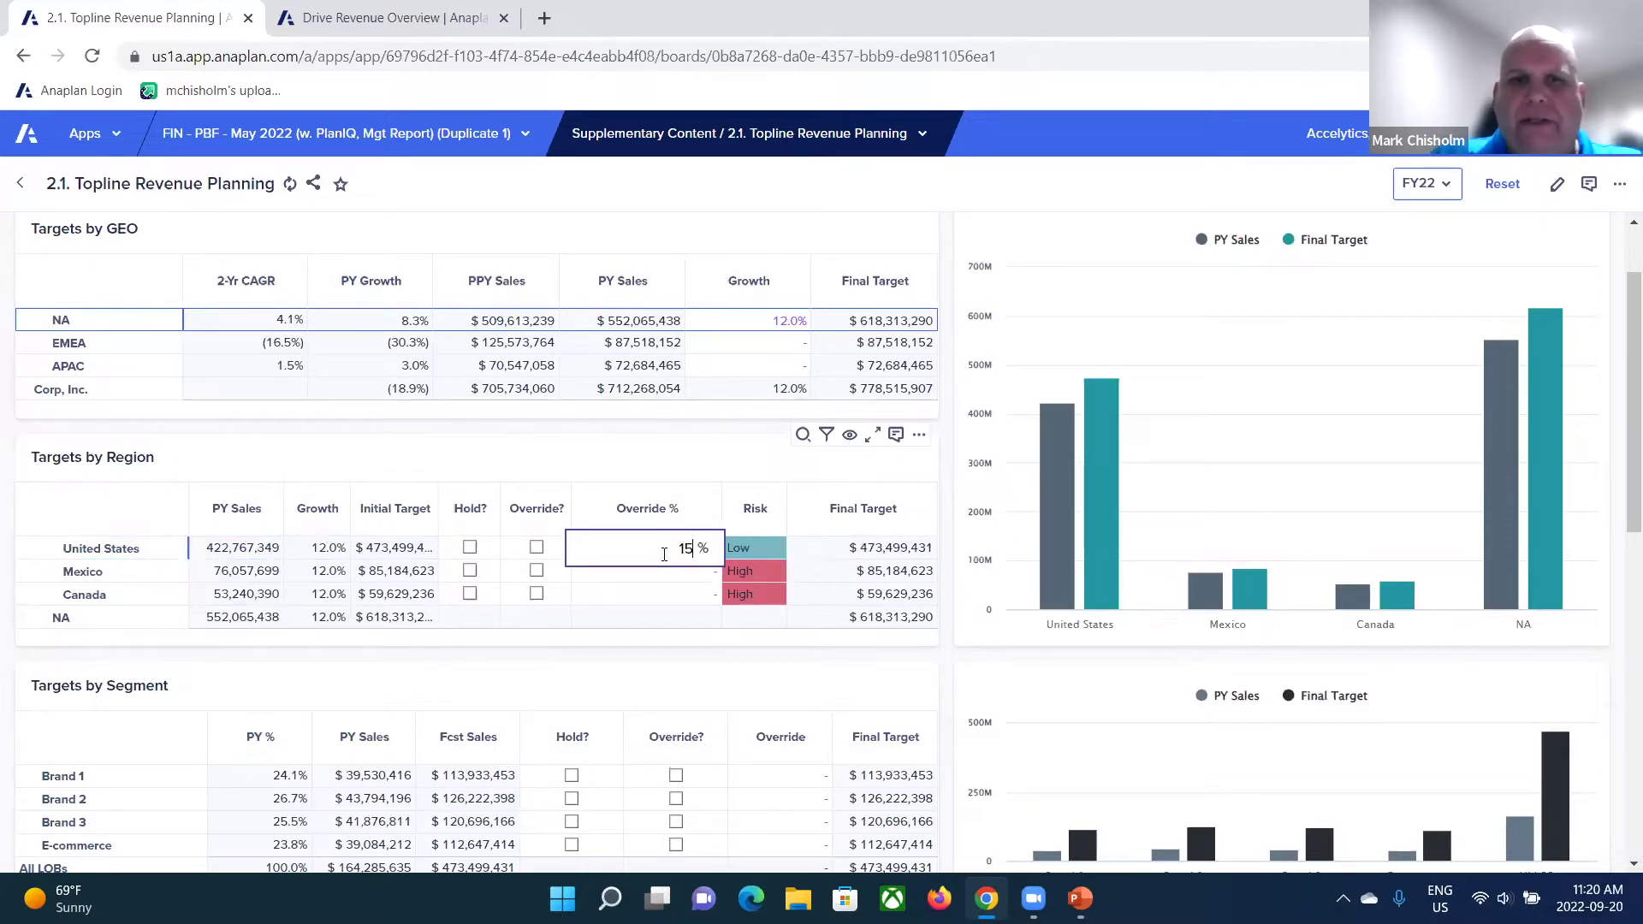
key("Return")
left_click(536, 550)
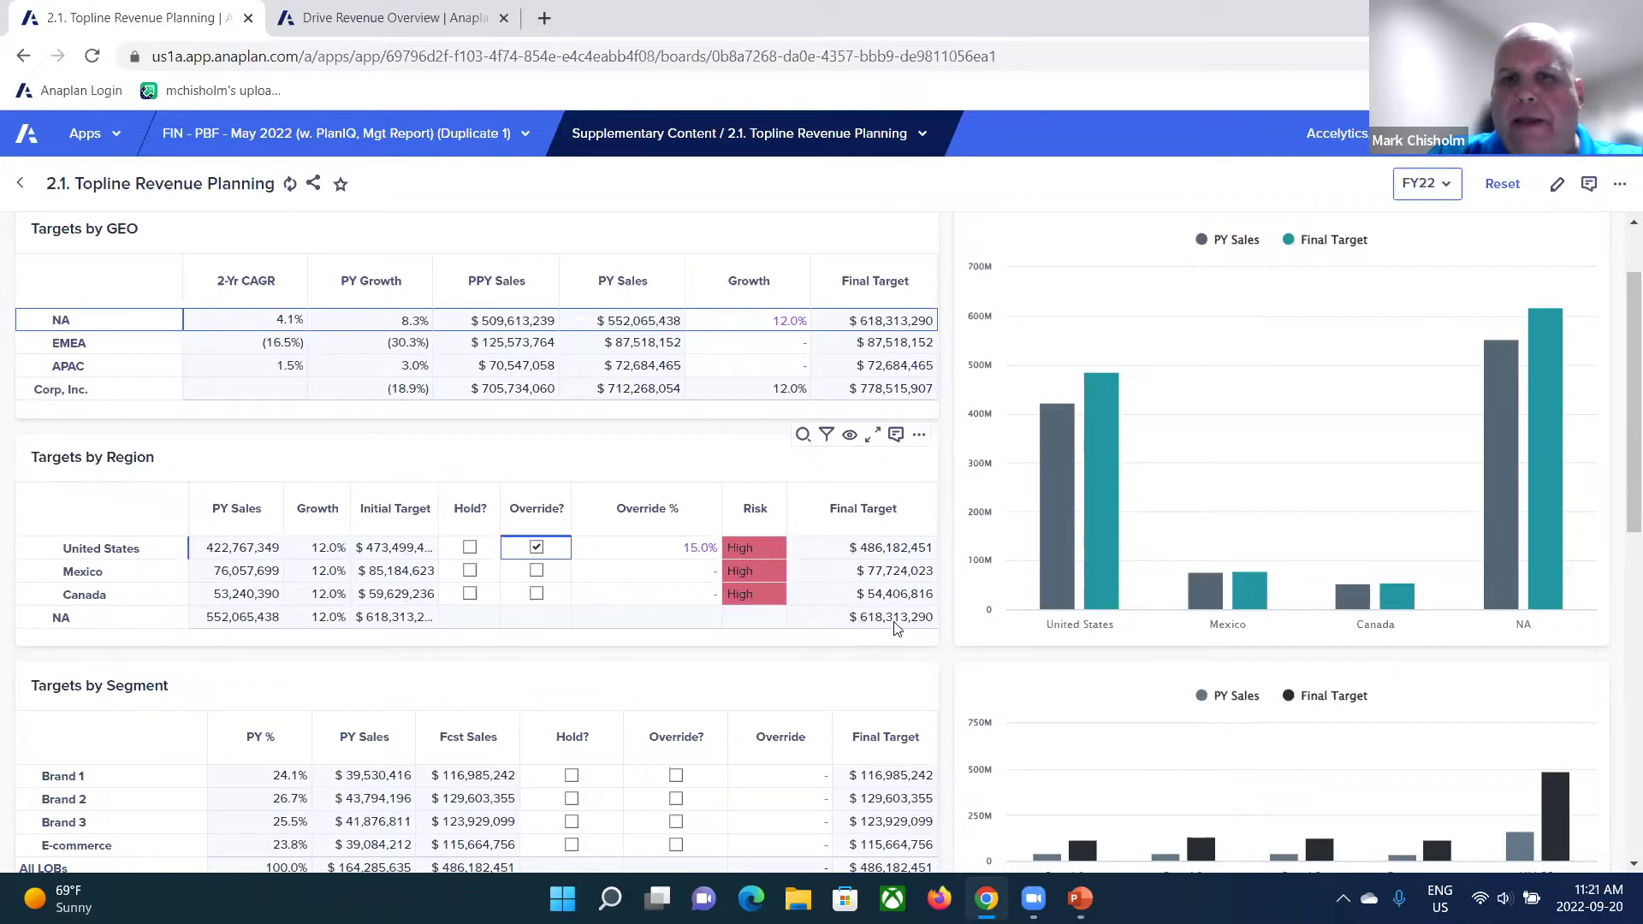
Keep the segment figures focused on the United States and move down to Targets by Segment
left_click(142, 556)
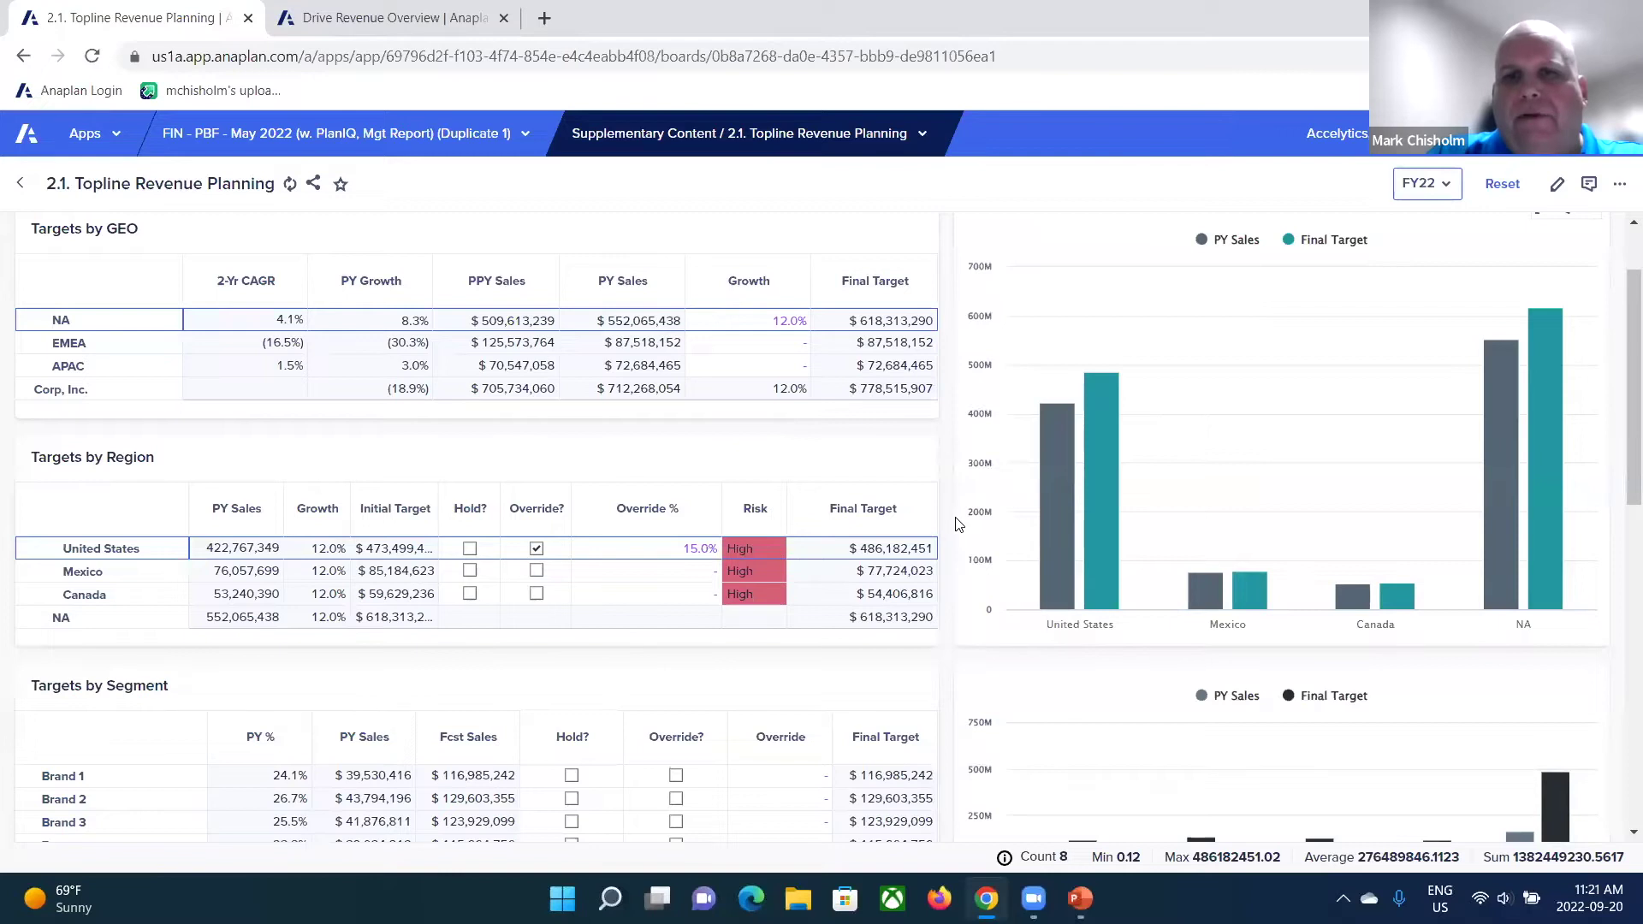
scroll(957, 524, "down", 1)
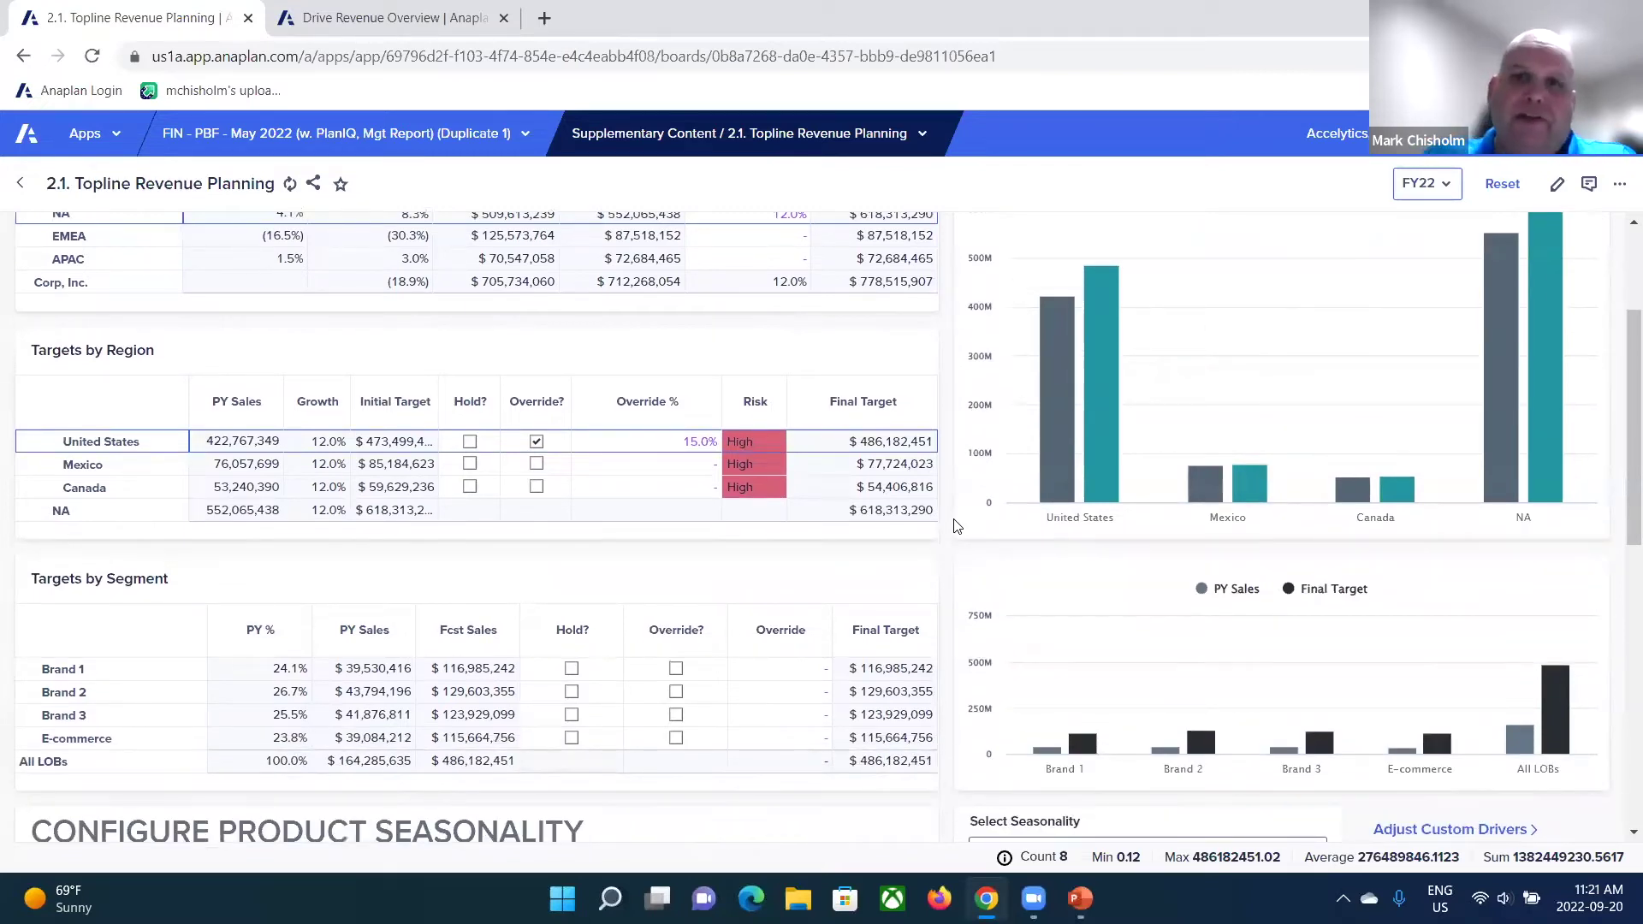
scroll(937, 540, "down", 1)
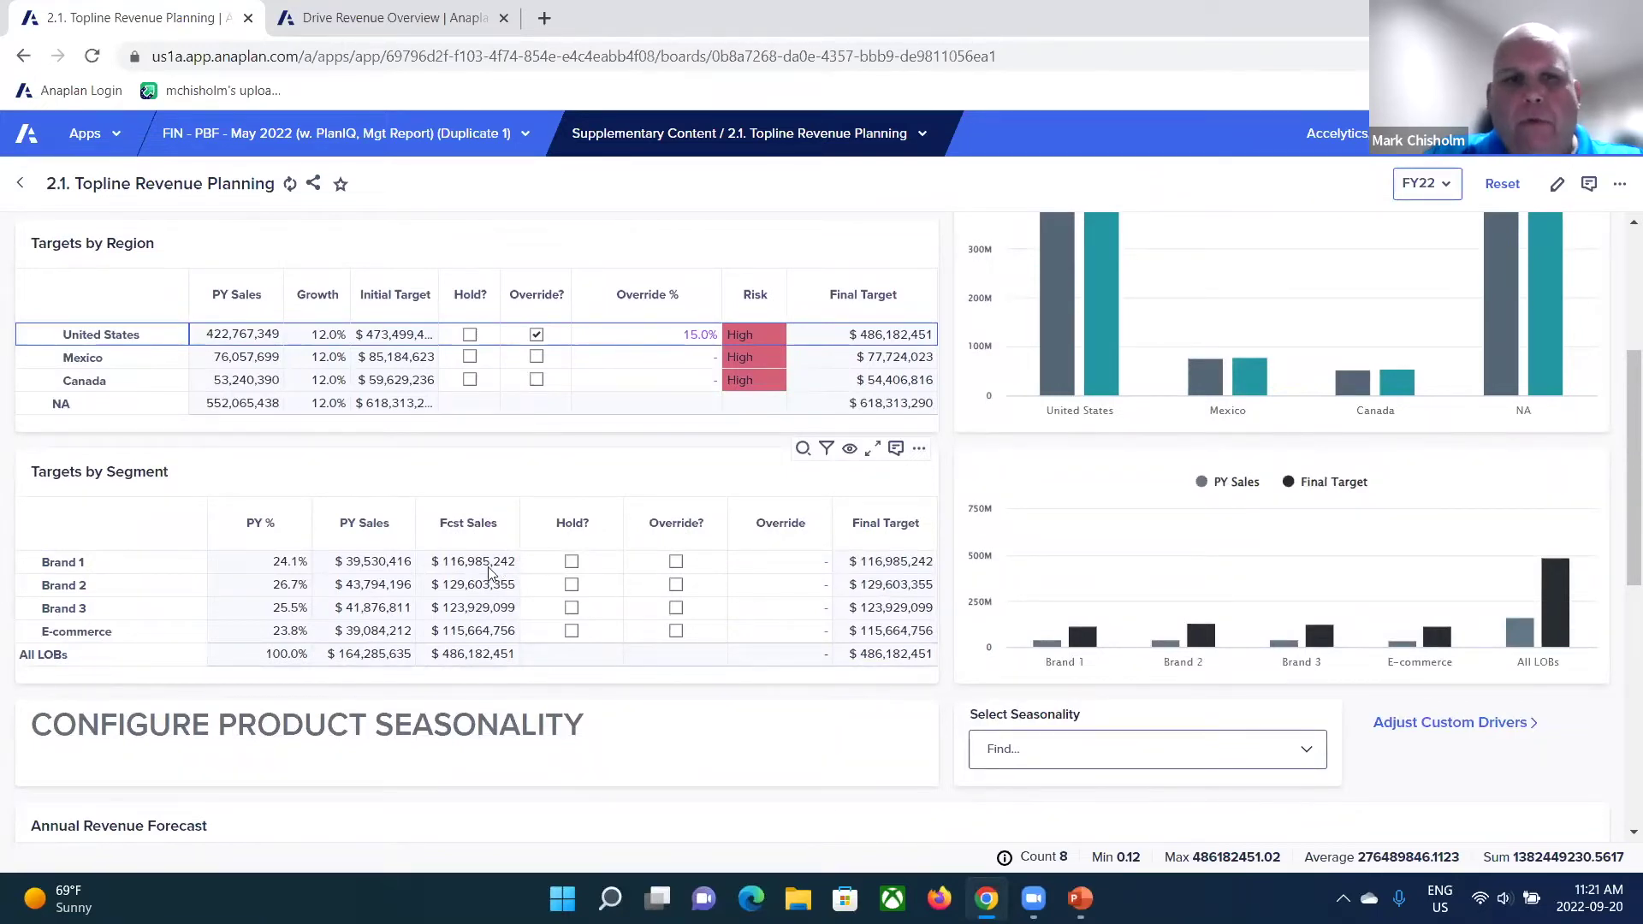
Turn on Brand 1's override and enter $120,000,000 as its target amount
left_click(676, 564)
left_click(780, 570)
type("1")
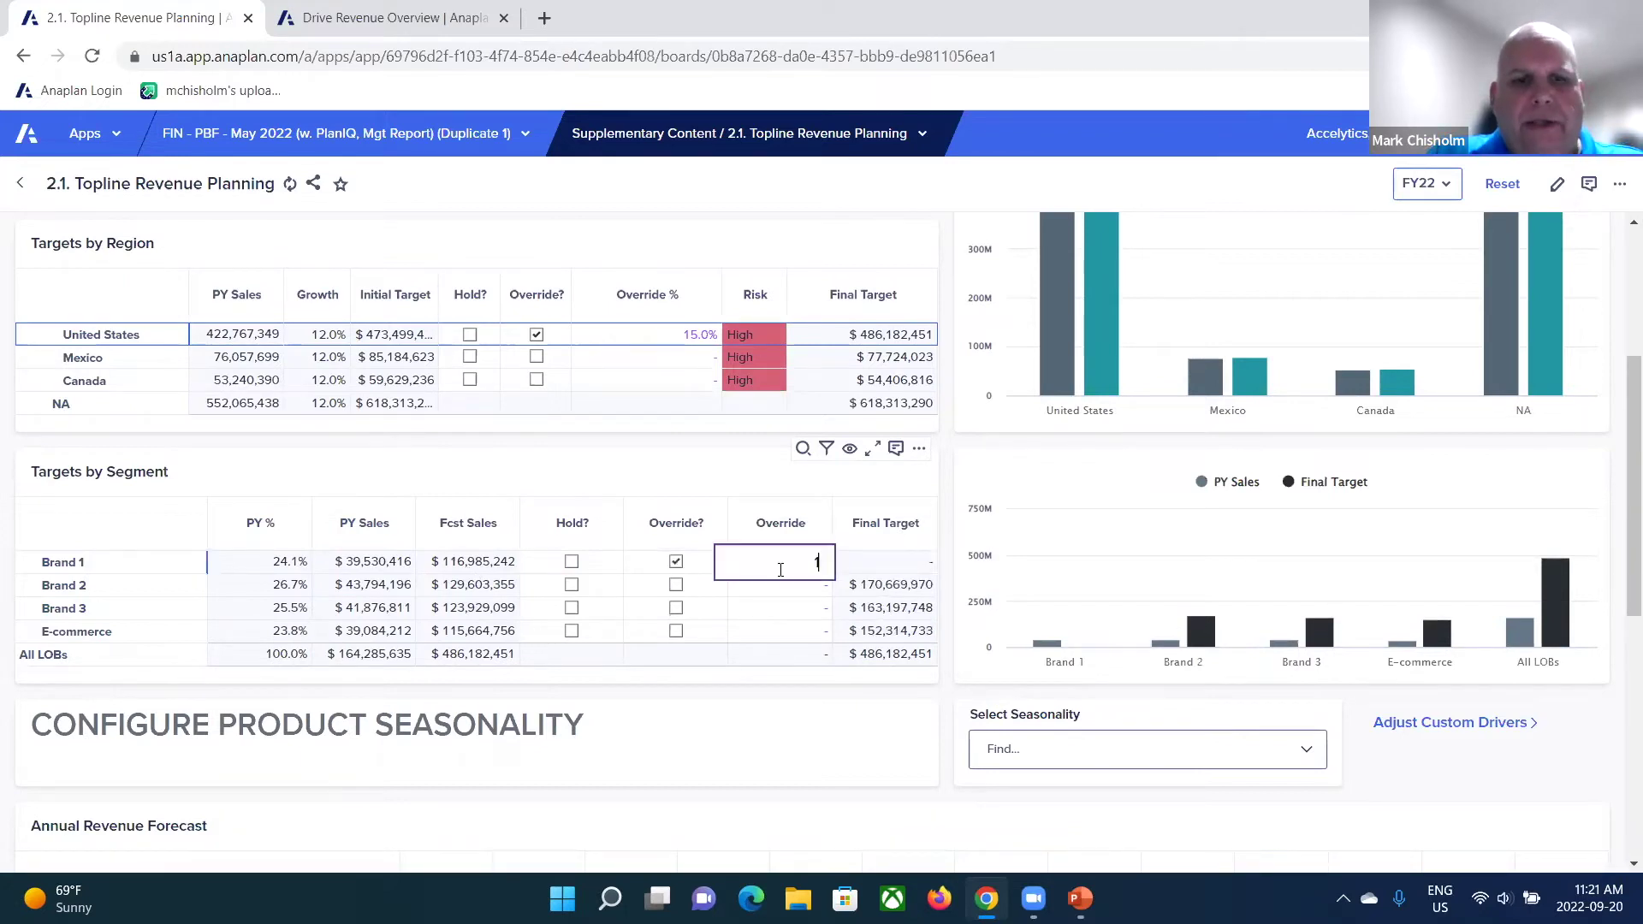
type("20,000,000")
key("Return")
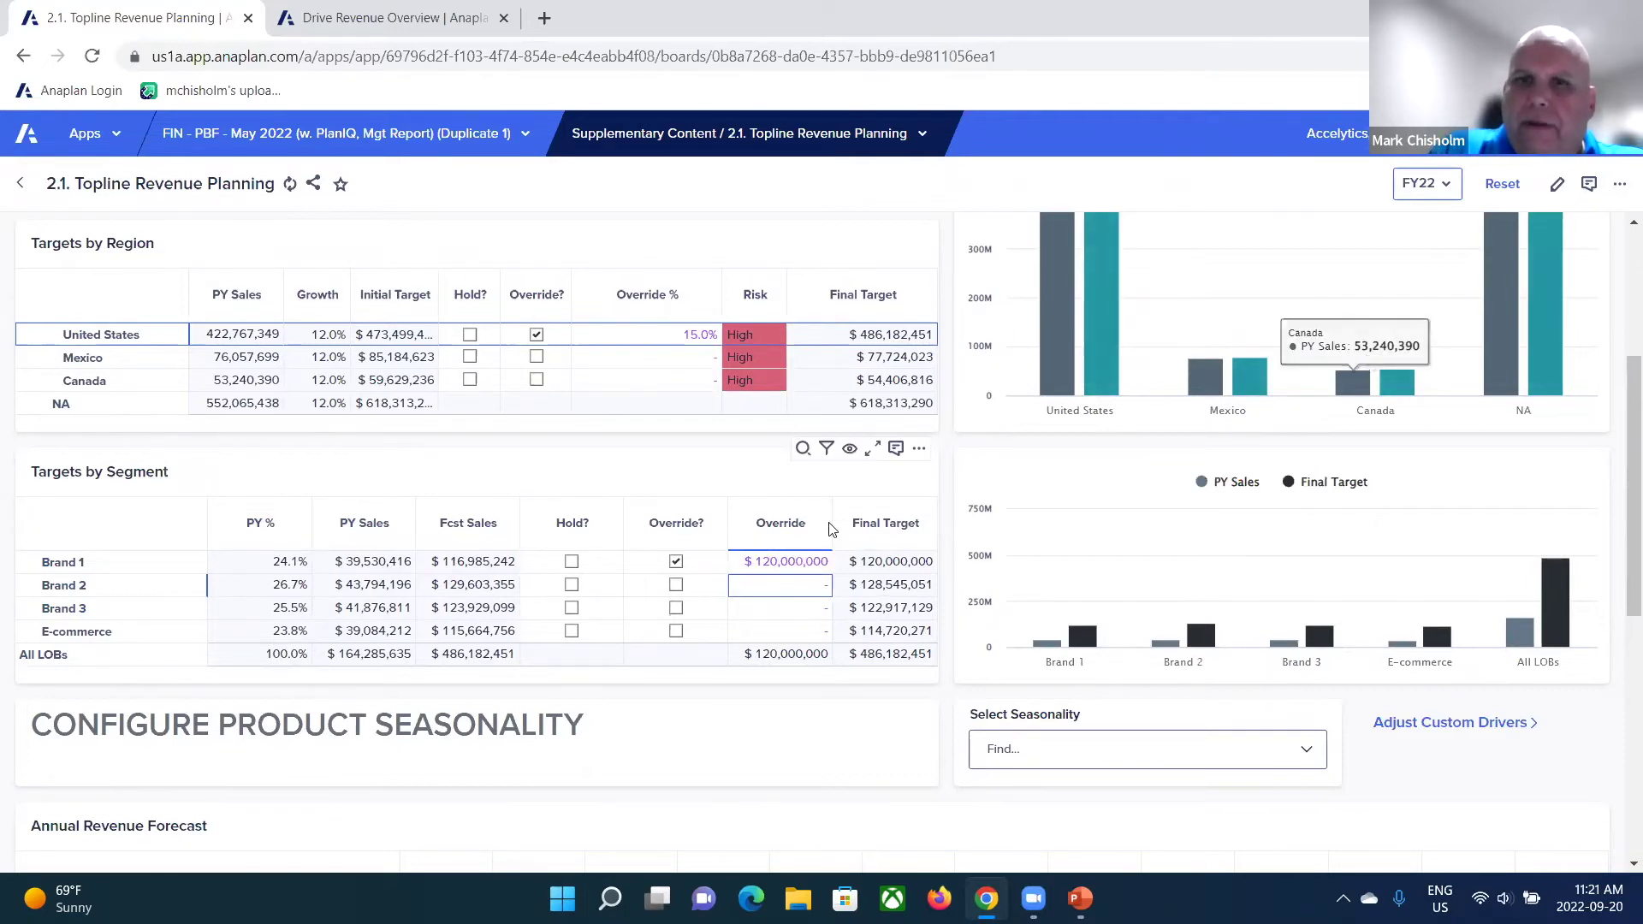
scroll(946, 526, "down", 2)
scroll(948, 526, "down", 2)
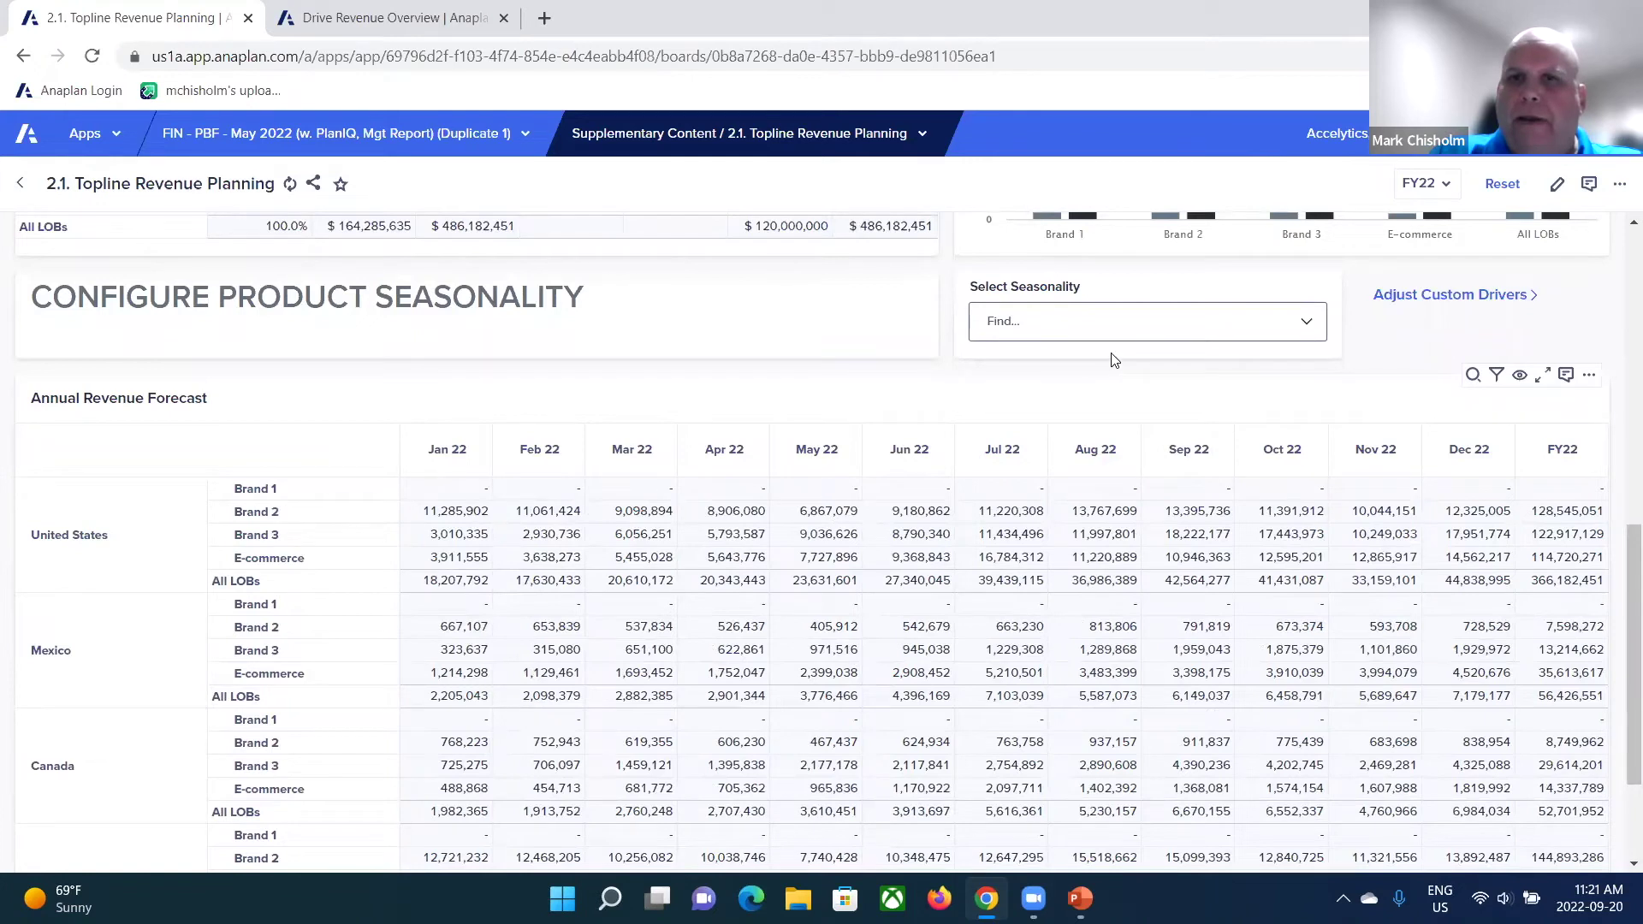
Try the Straight Line and then the Prior Year seasonality profiles
left_click(1308, 324)
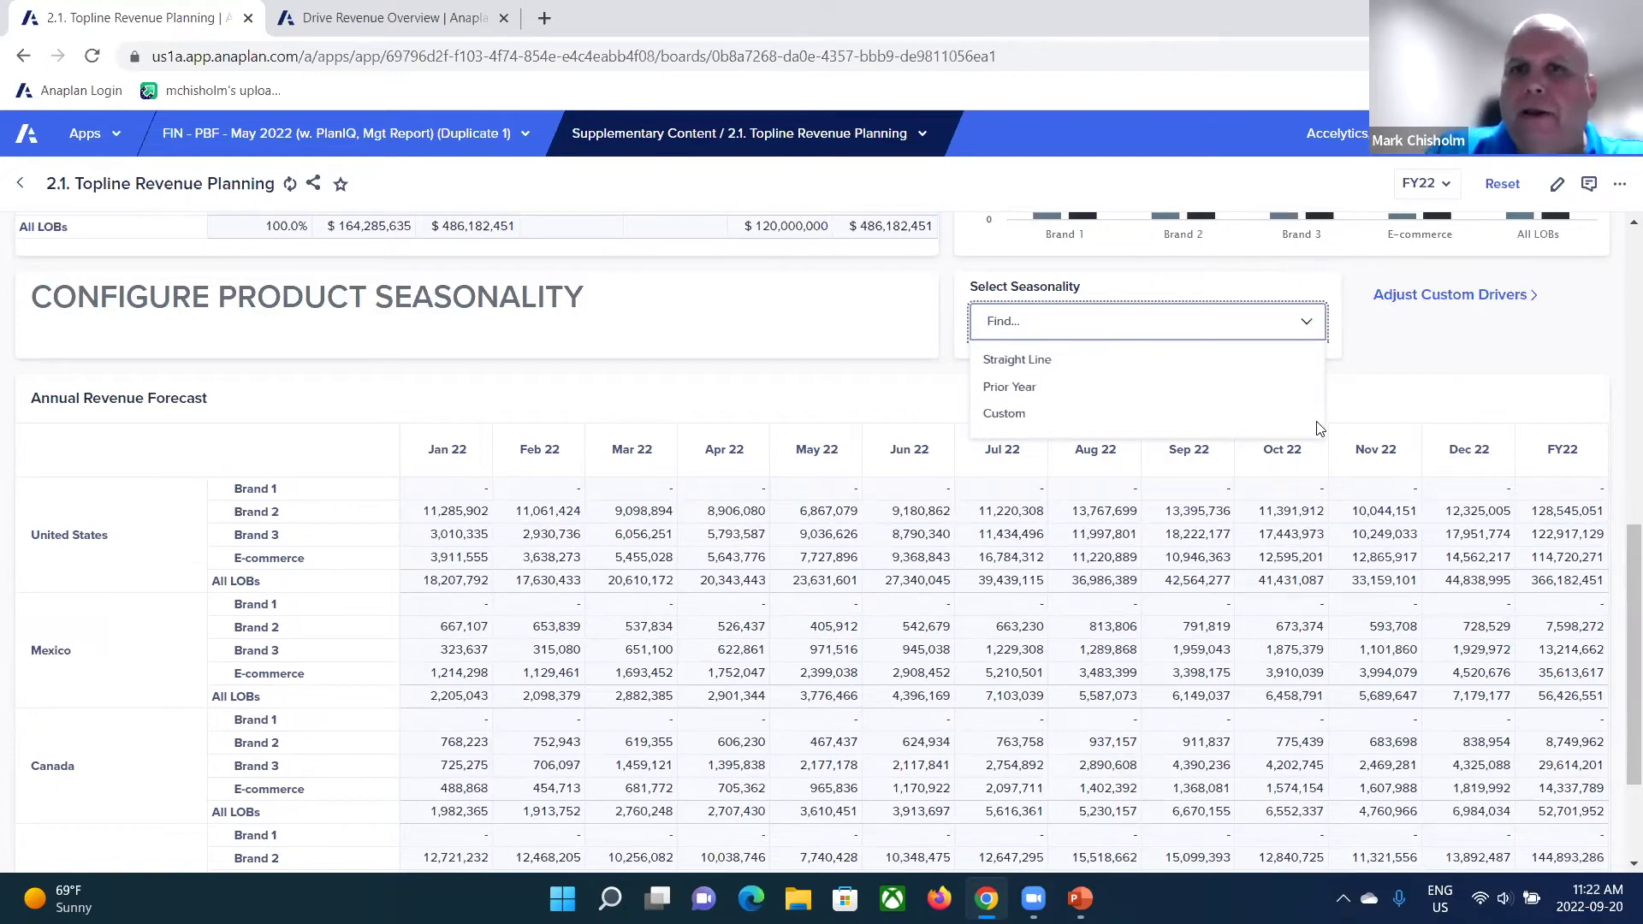
left_click(1074, 364)
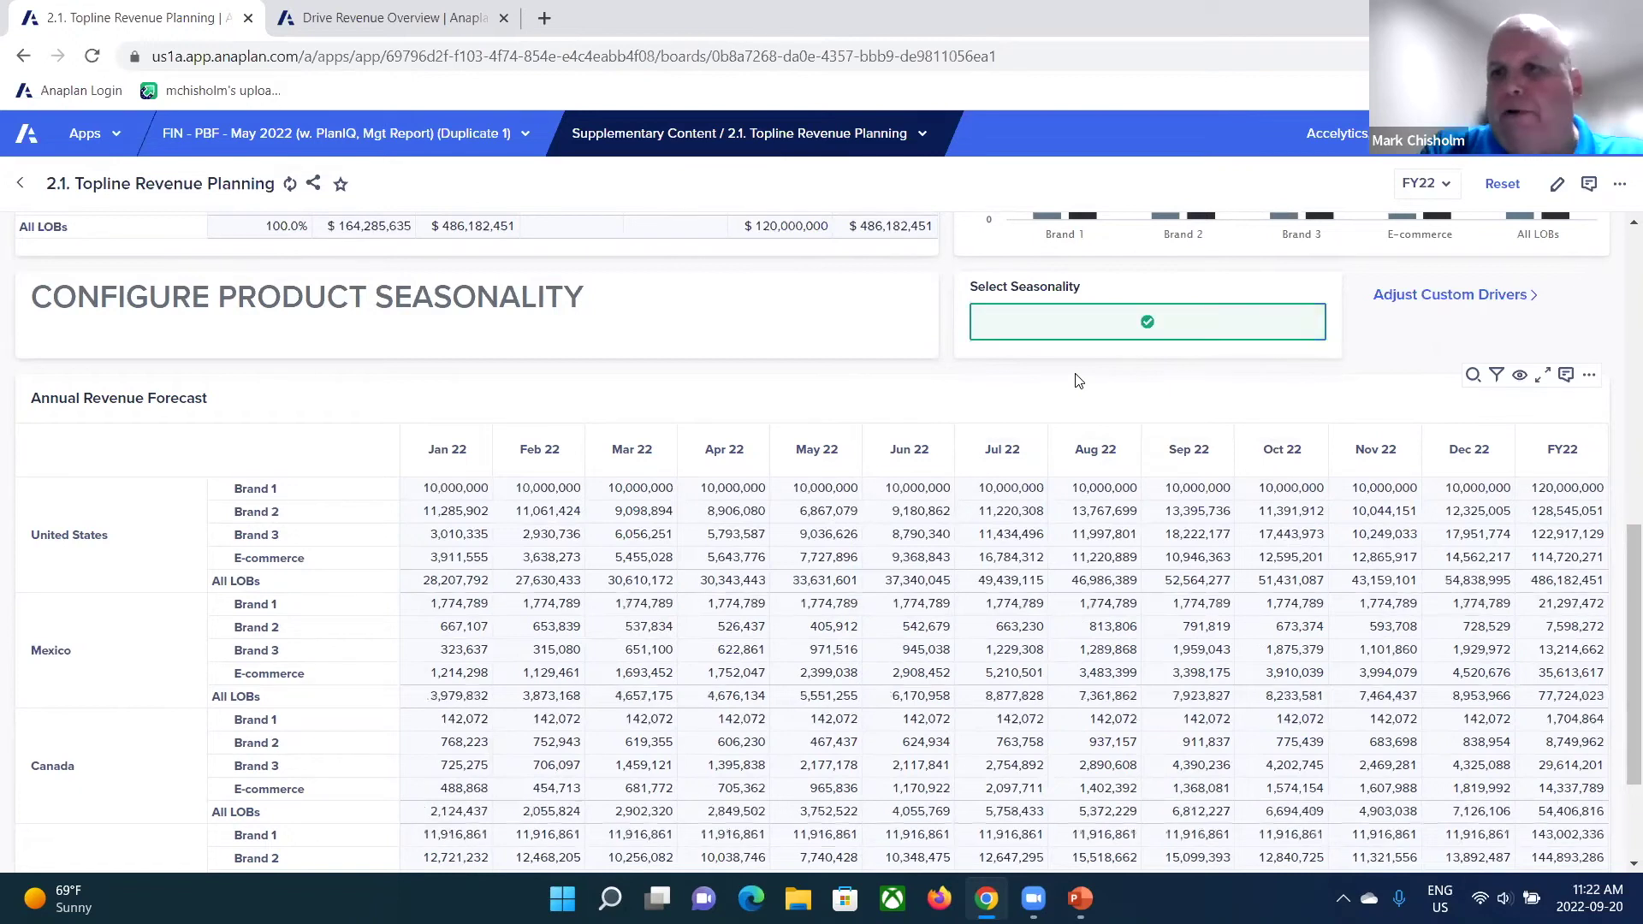
left_click(1304, 321)
left_click(1059, 397)
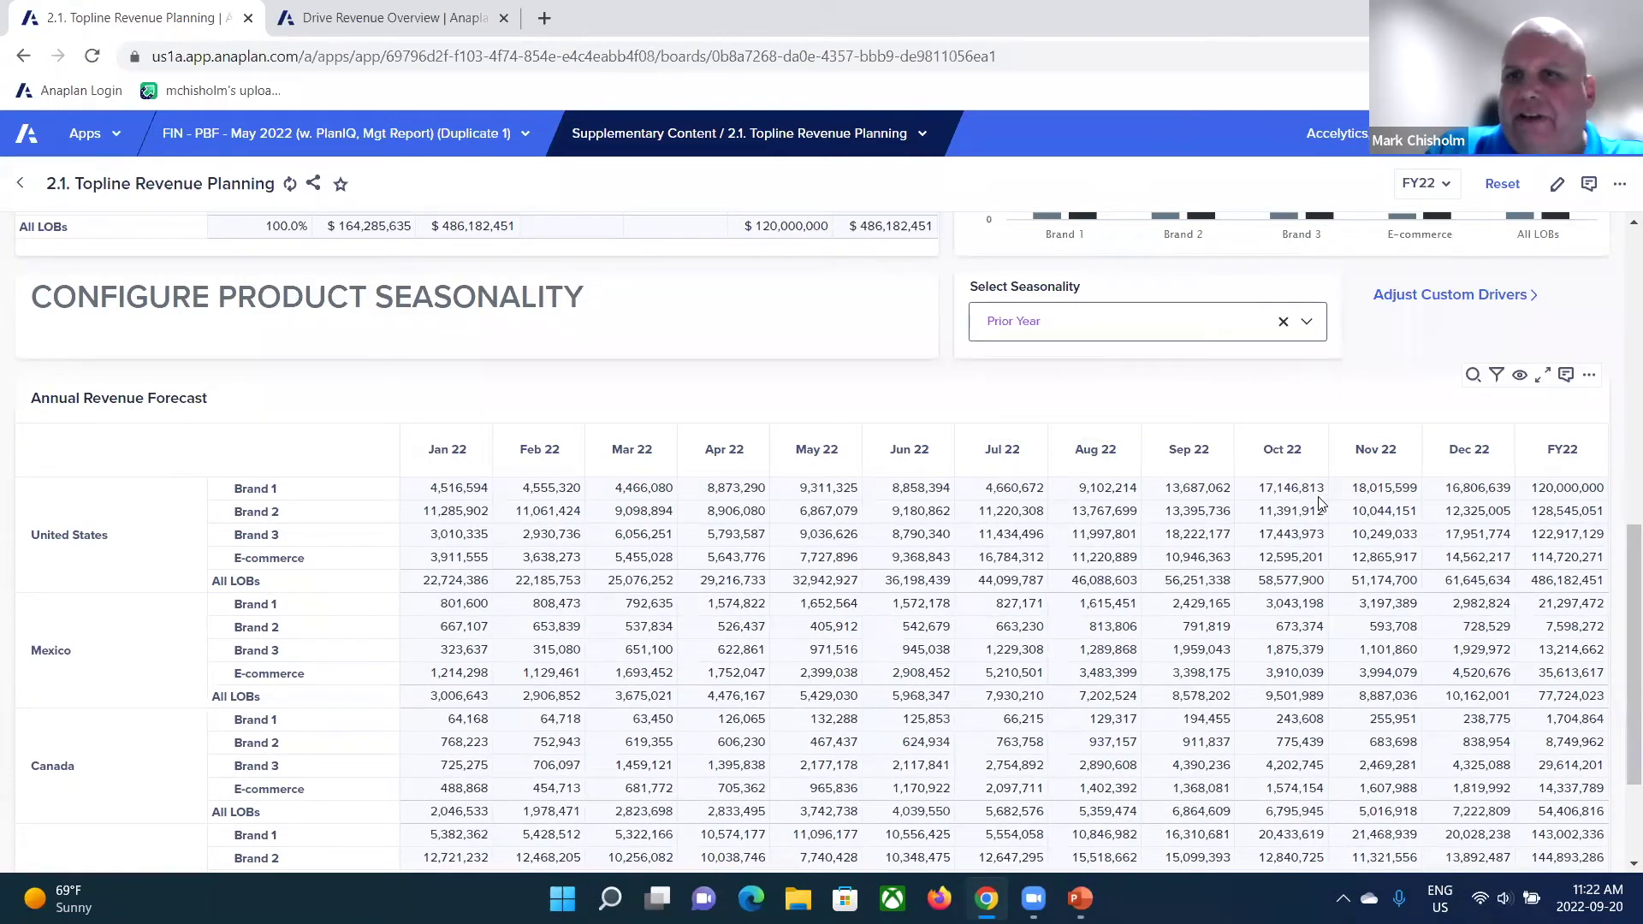
Choose the Custom seasonality profile and open Adjust Custom Drivers
left_click(1306, 322)
left_click(1003, 415)
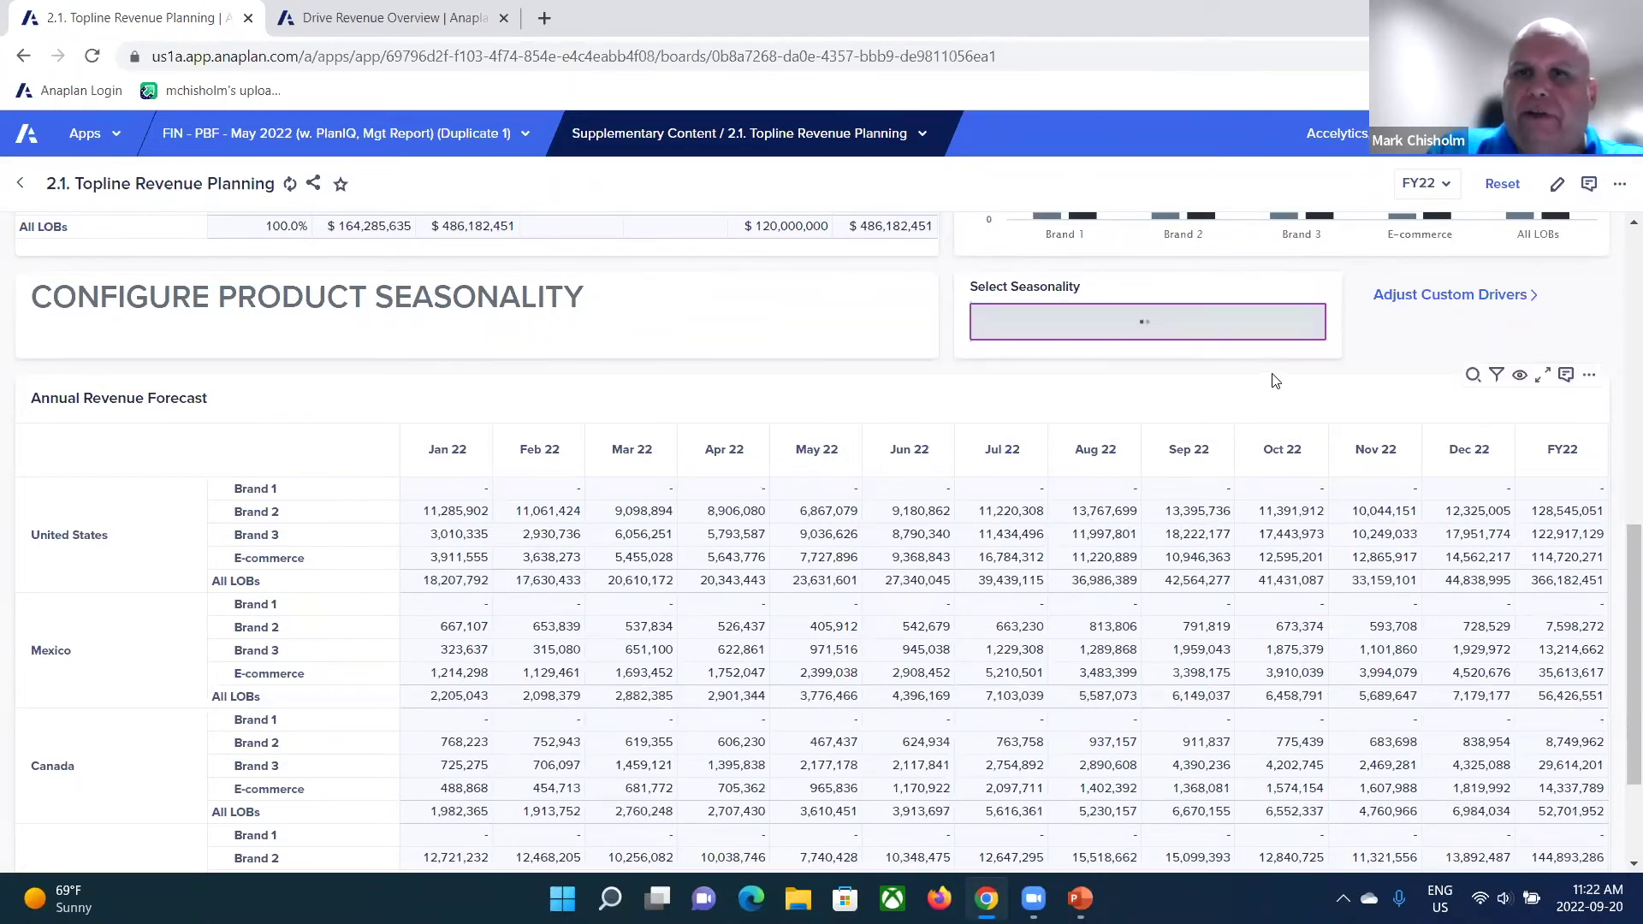
left_click(1430, 301)
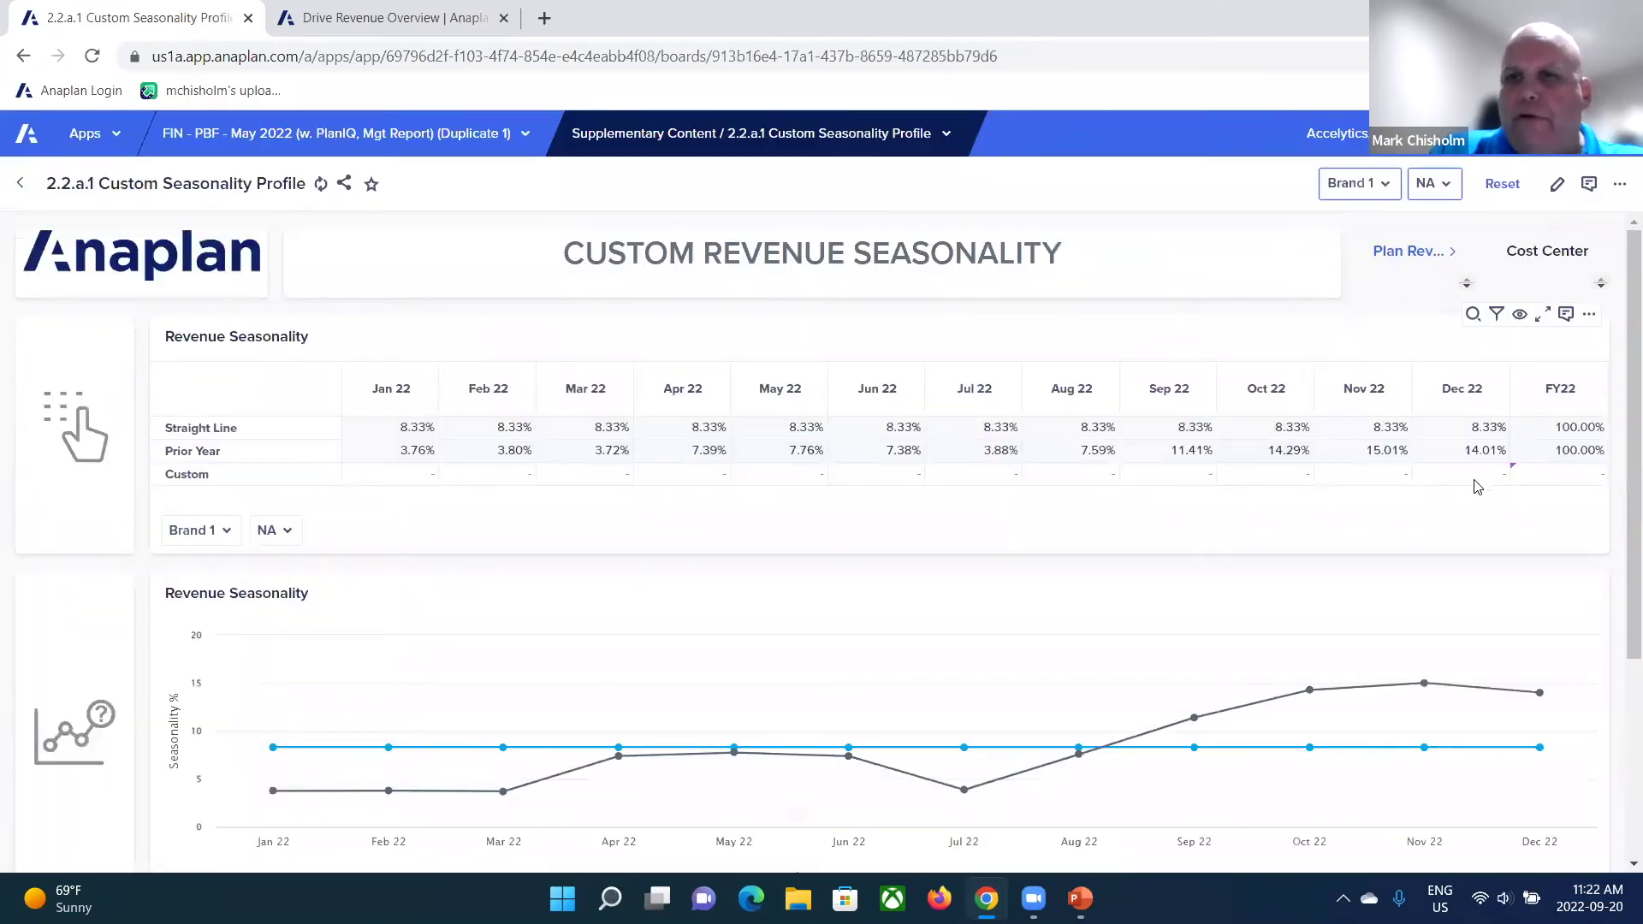
Set the FY22 Custom total to 100 and enter 10, 15, 20 for Sep–Nov 22
left_click(1569, 484)
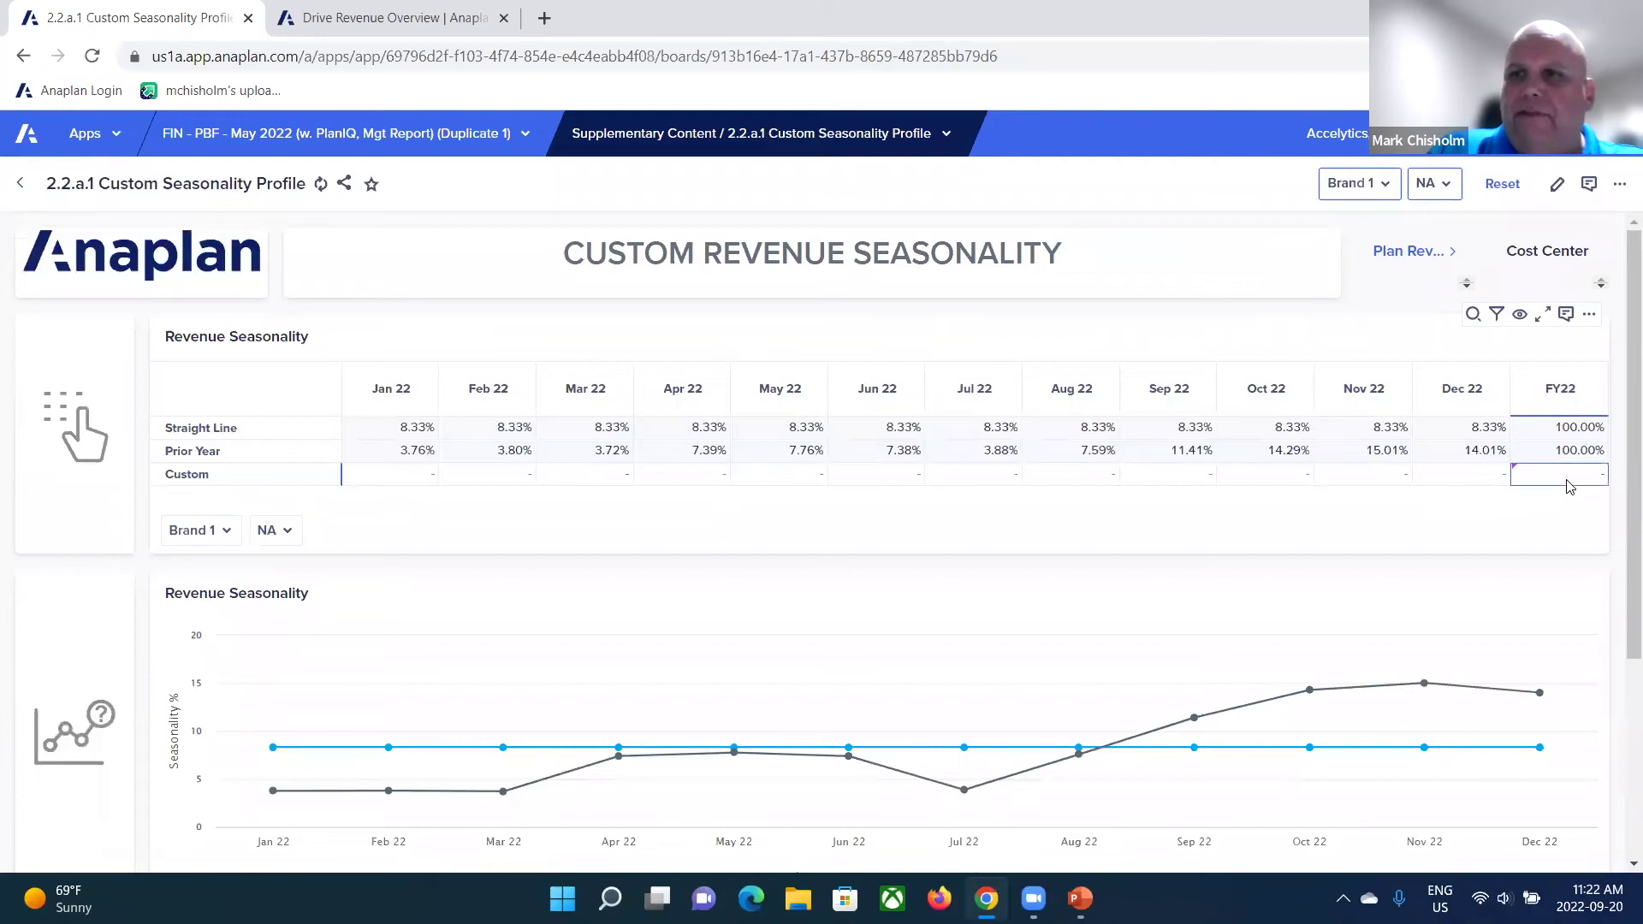
type("100")
key("Return")
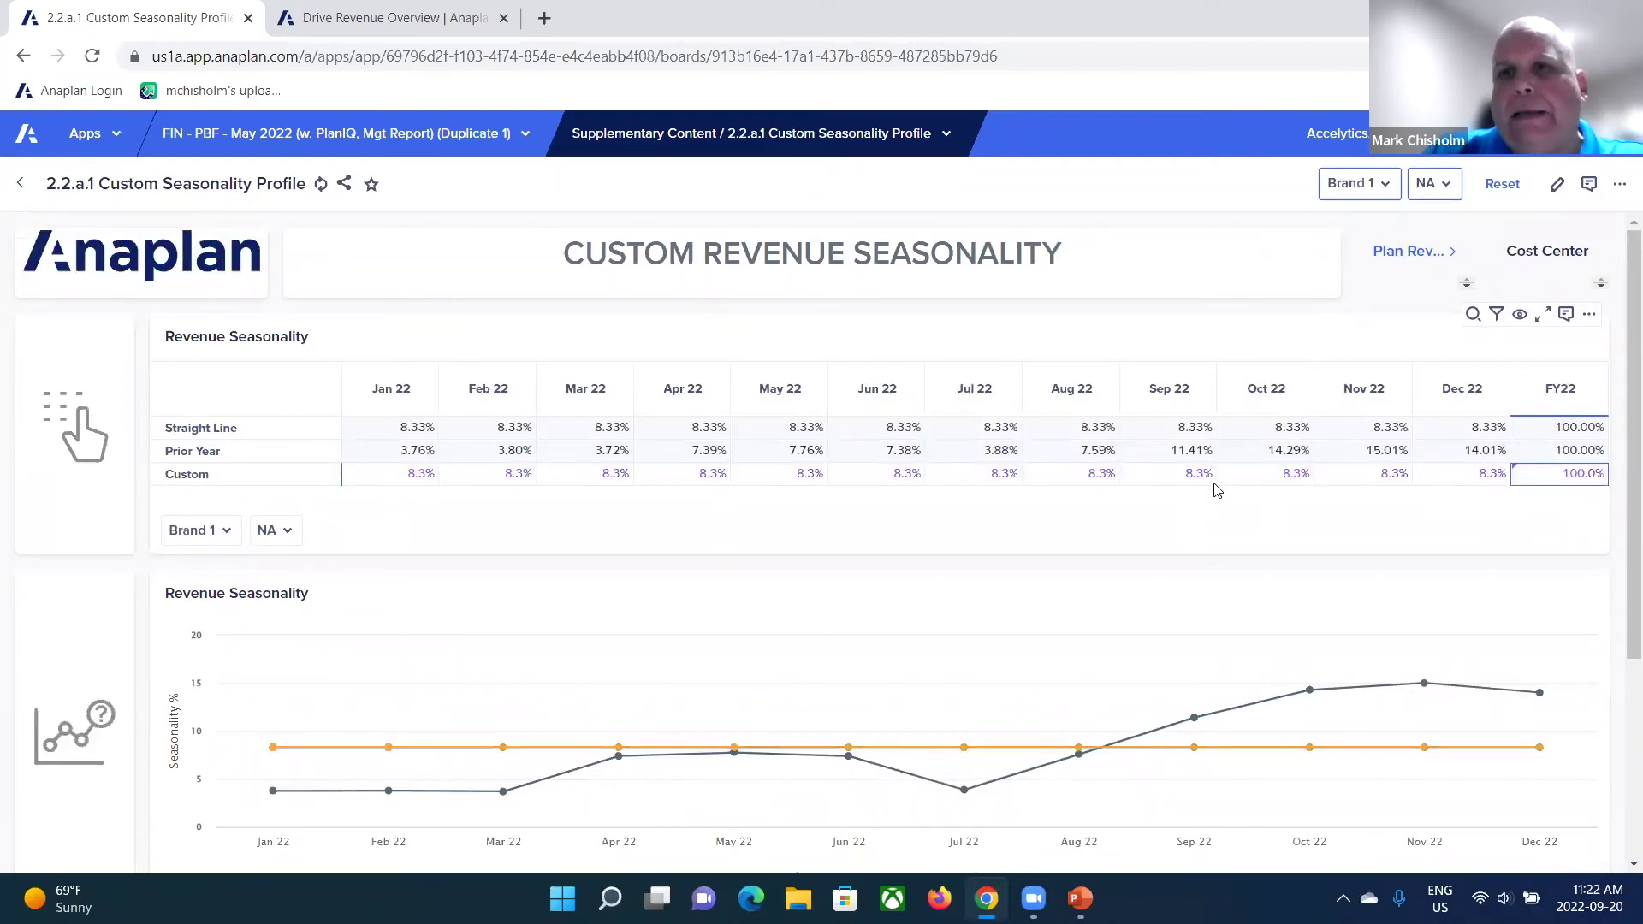
left_click(1187, 486)
type("10")
key("Return")
key("Right")
type("15")
key("Return")
key("Right")
type("20")
key("Return")
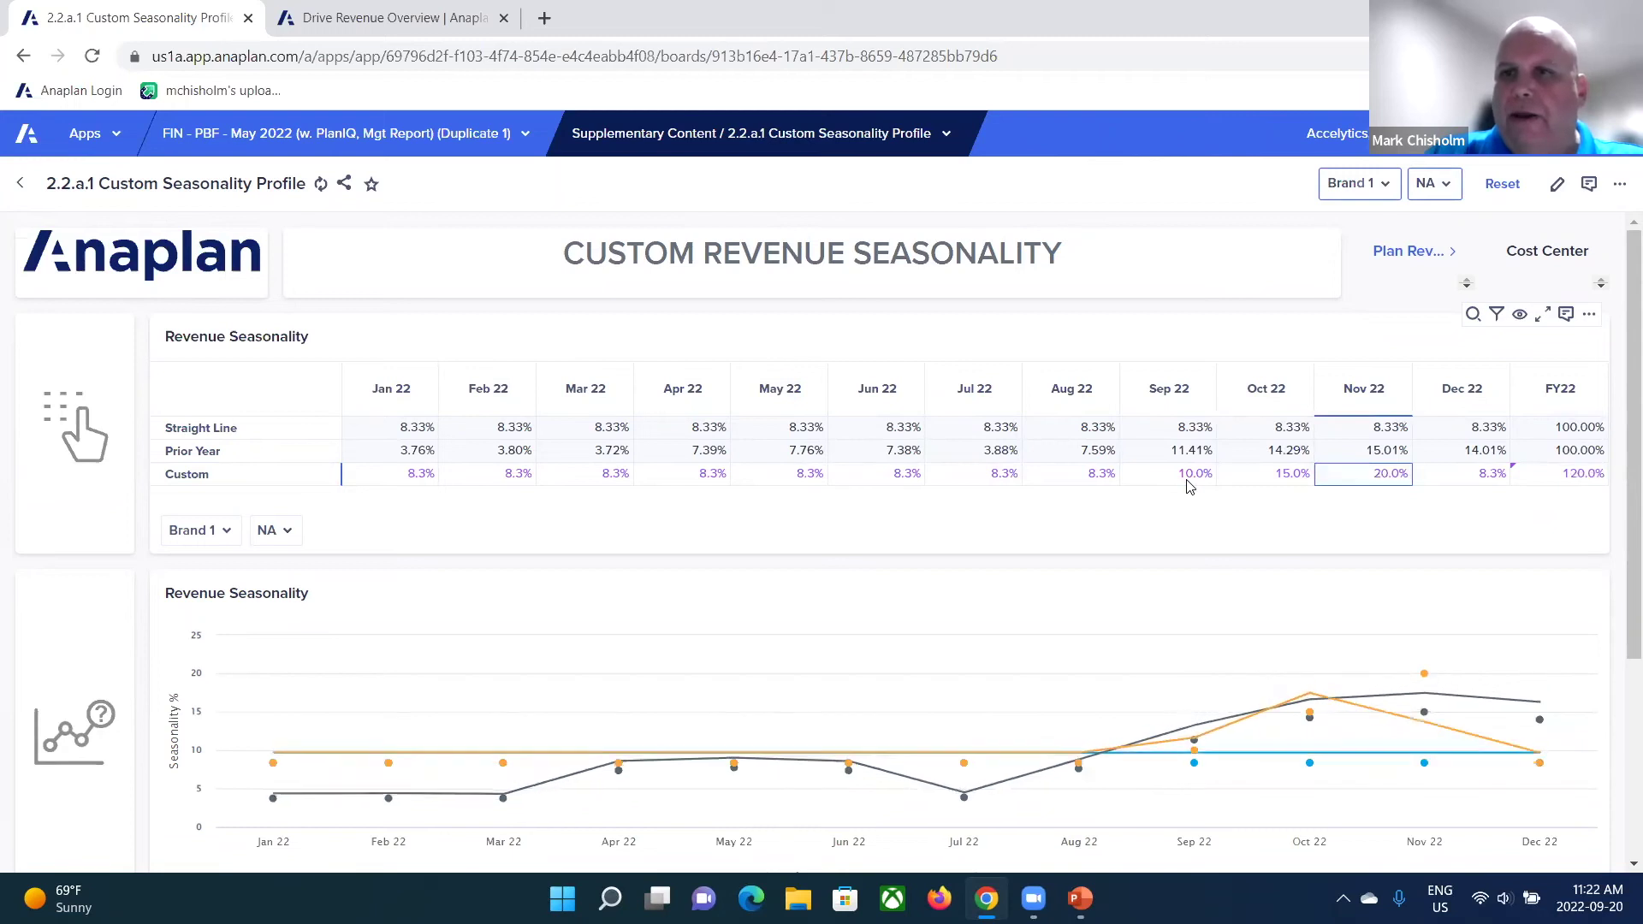
key("Right")
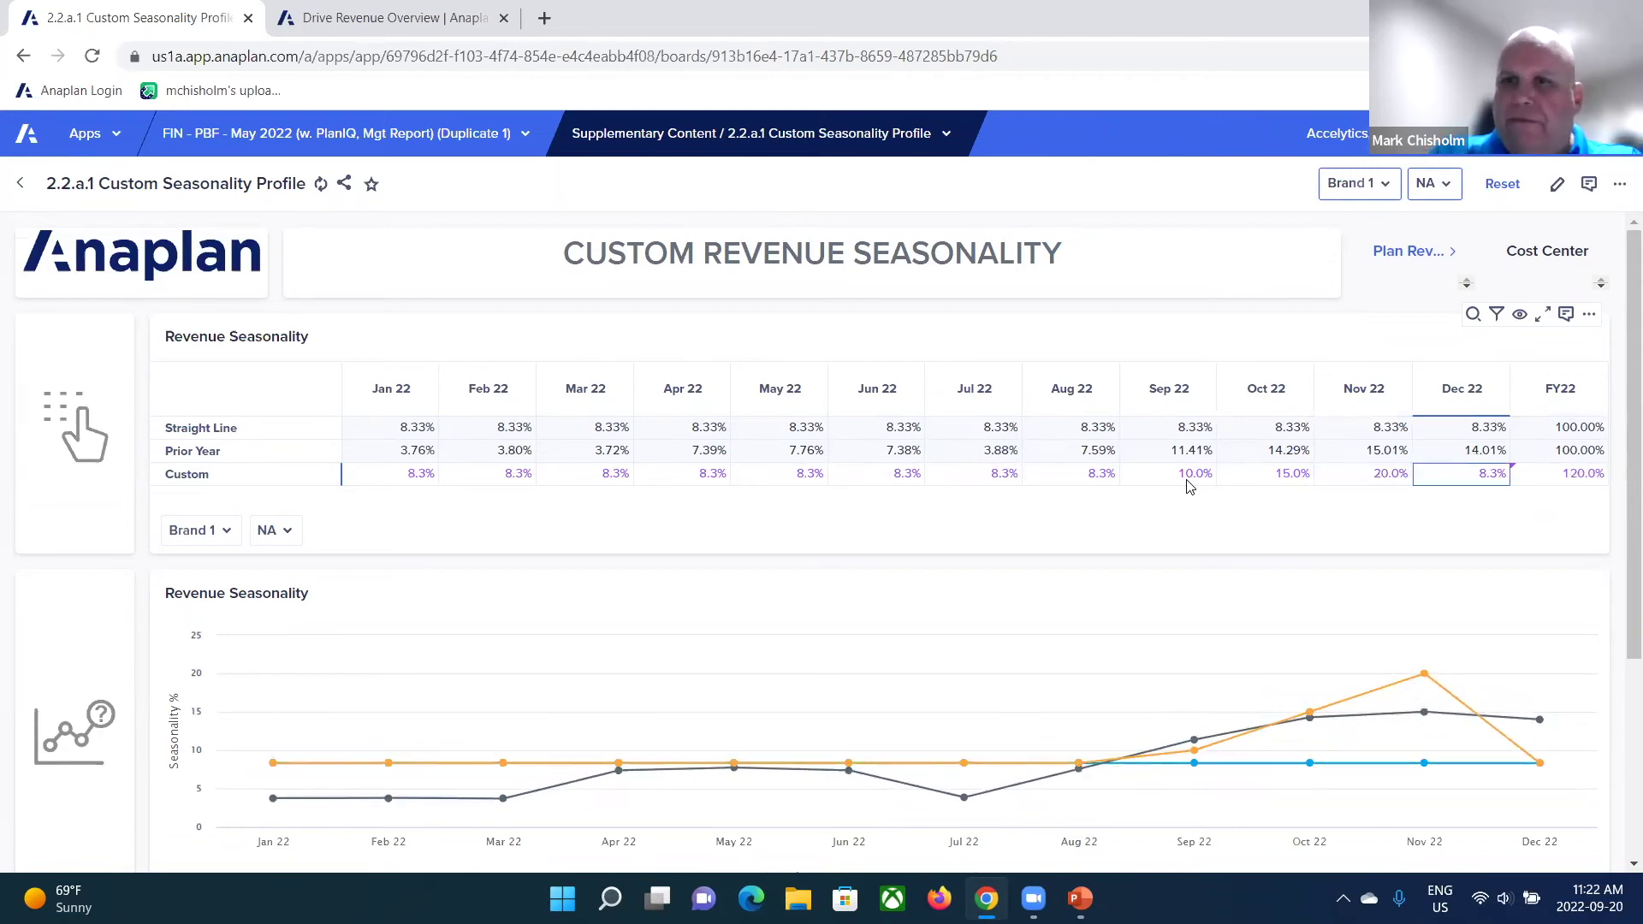
Re-enter 100 as the FY22 total to rescale the months, then return to Topline Revenue Planning
left_click(1573, 473)
type("100")
key("Return")
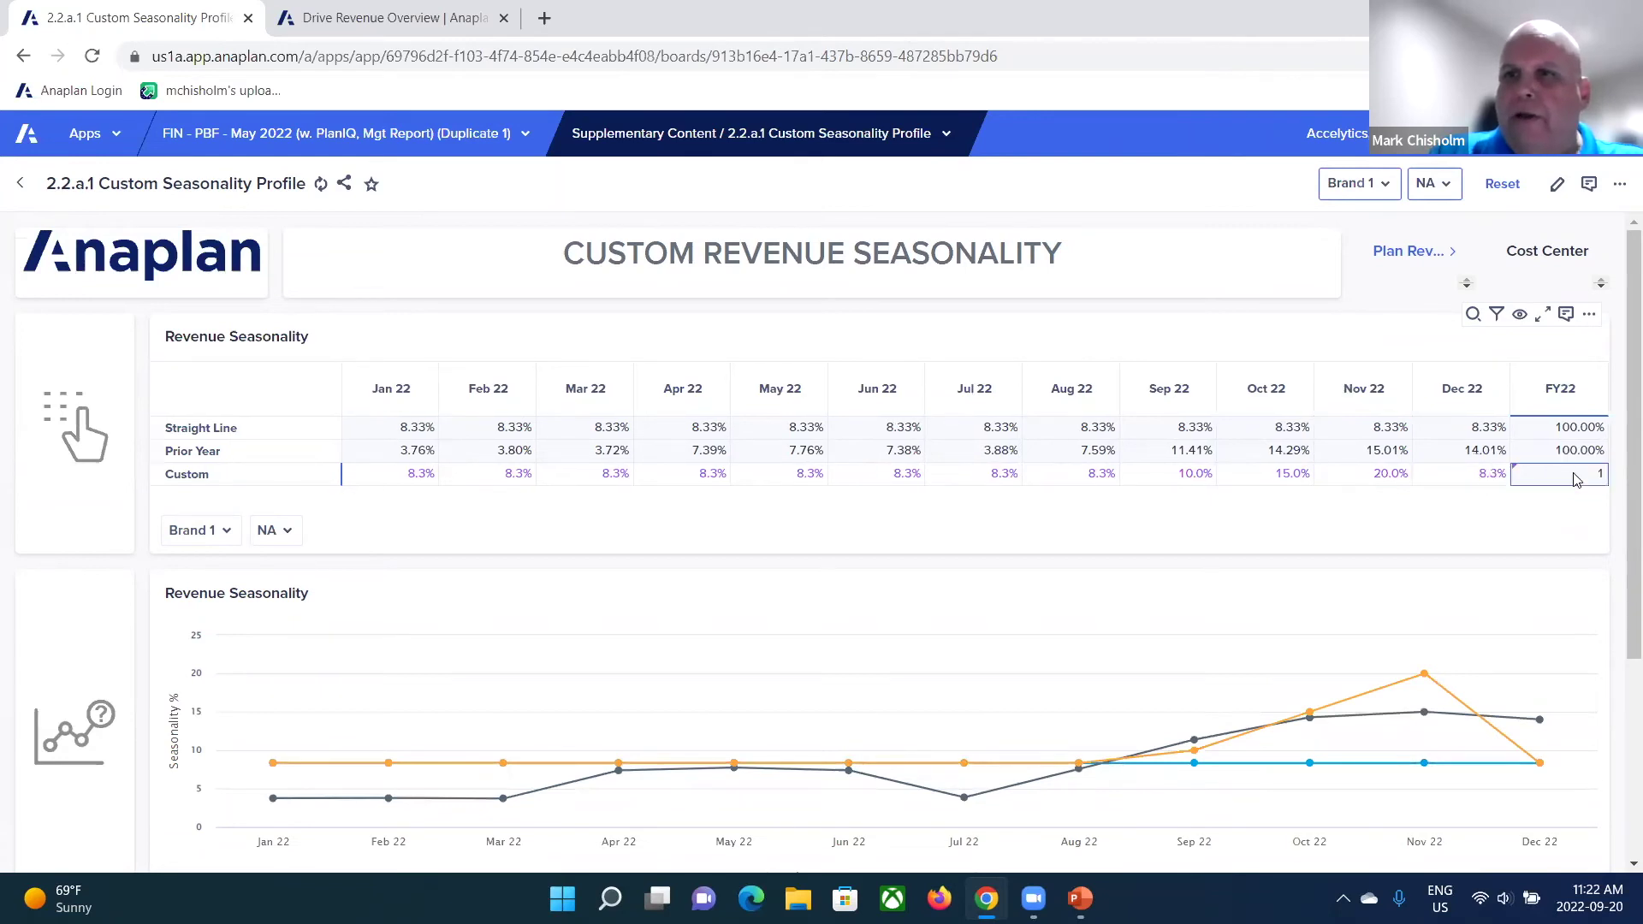
mouse_move(949, 698)
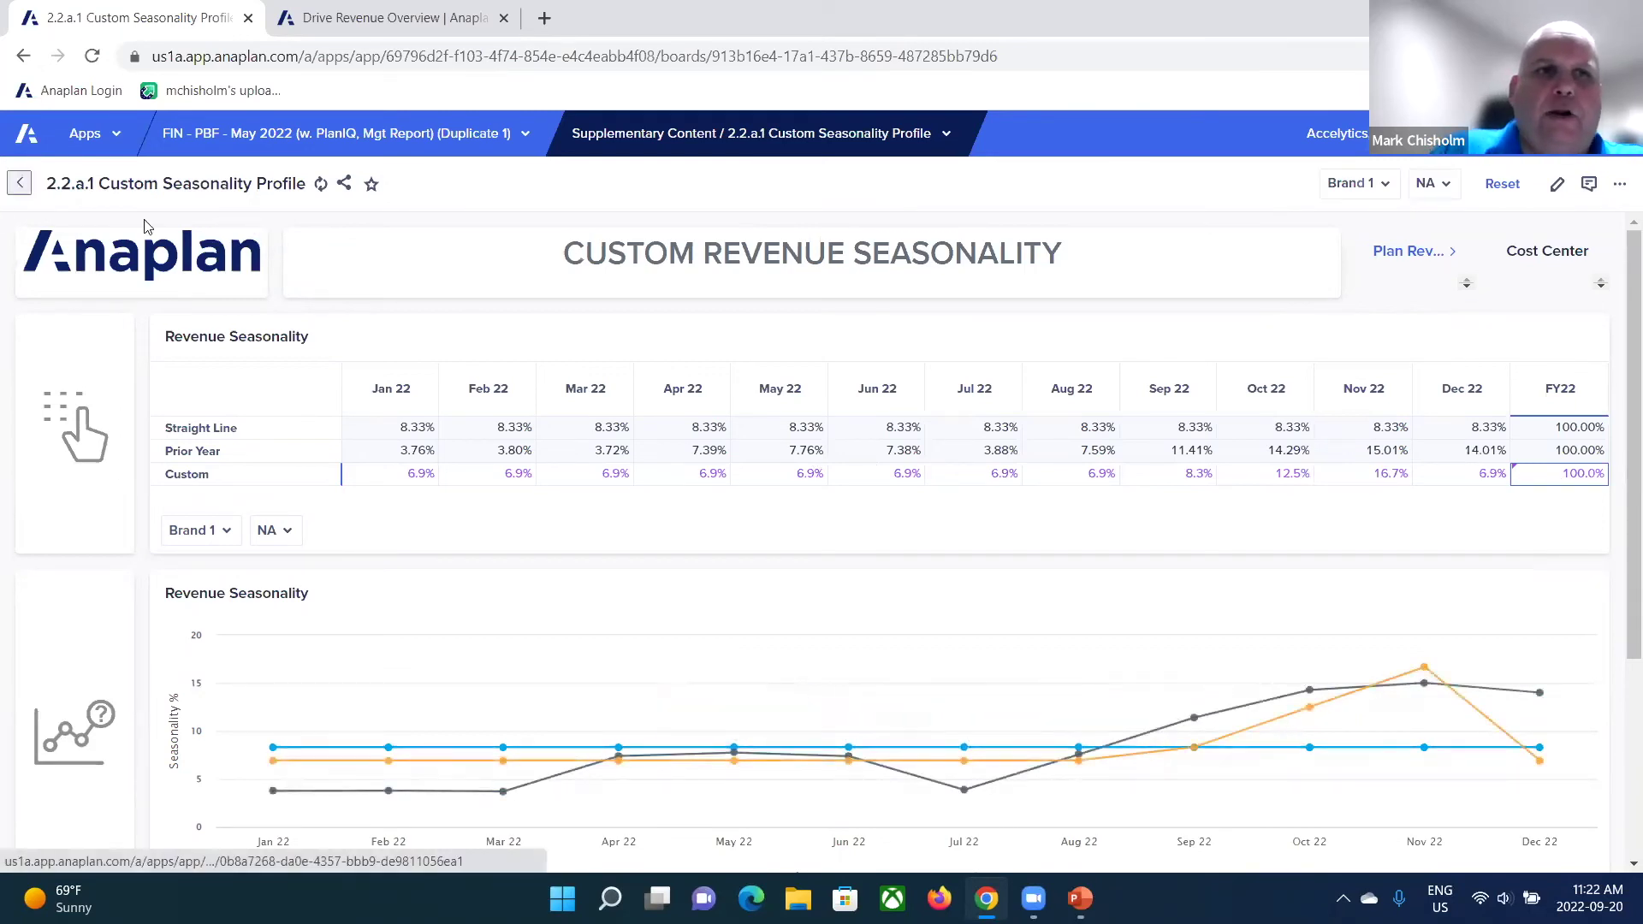
left_click(20, 183)
Select the Custom profile in the Annual Revenue Forecast's seasonality dropdown
scroll(1279, 568, "down", 6)
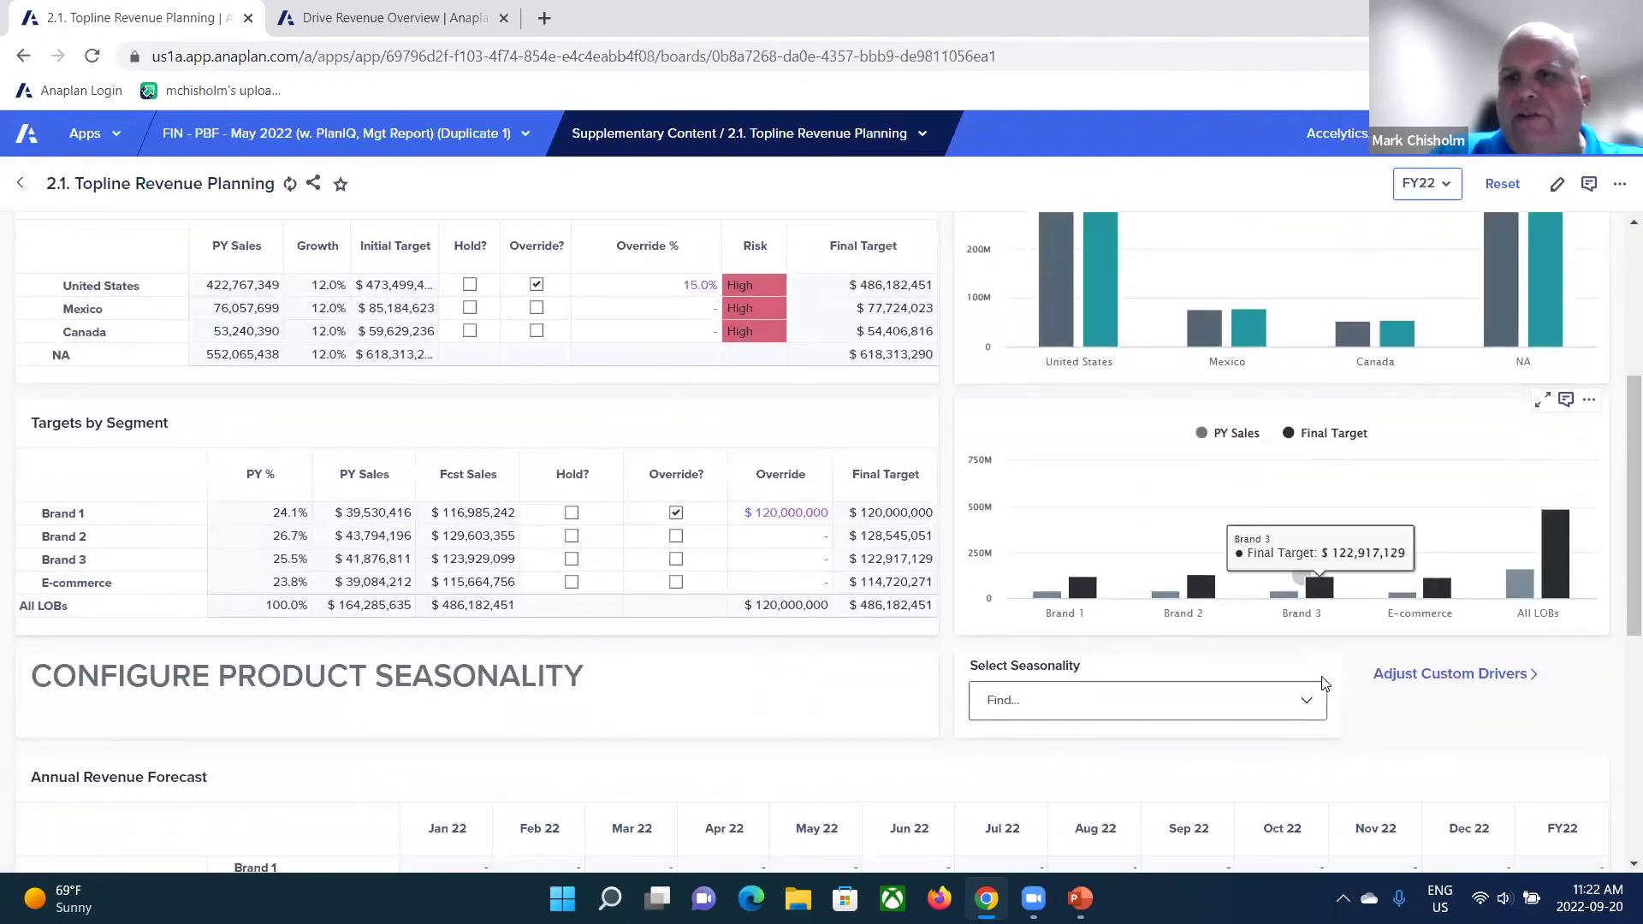
left_click(1305, 539)
left_click(1085, 625)
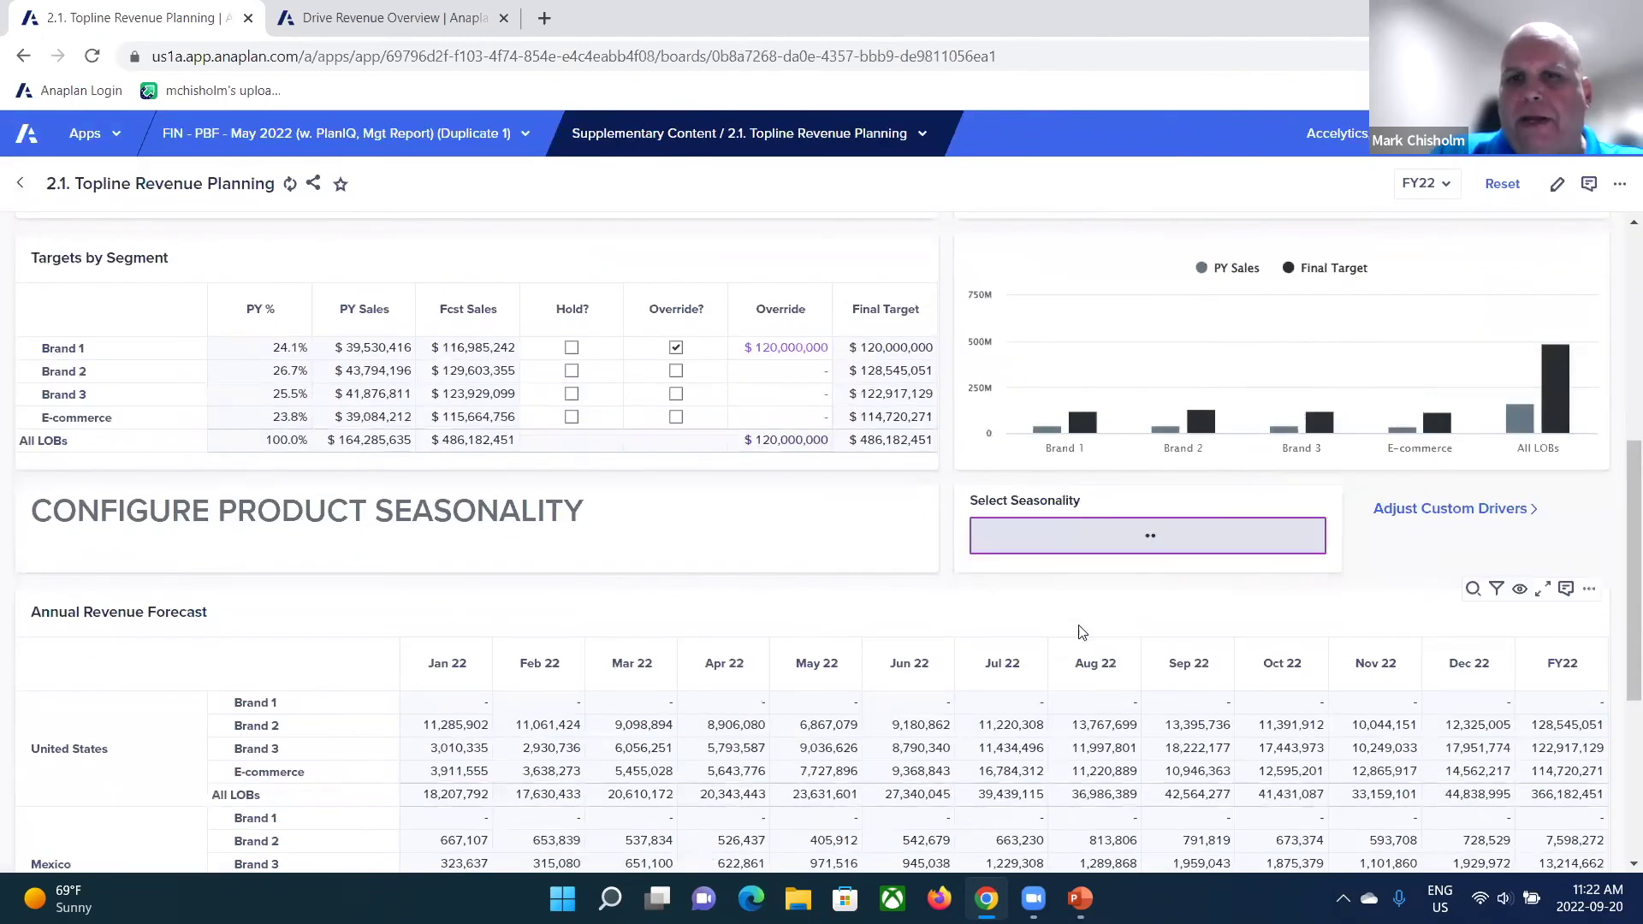